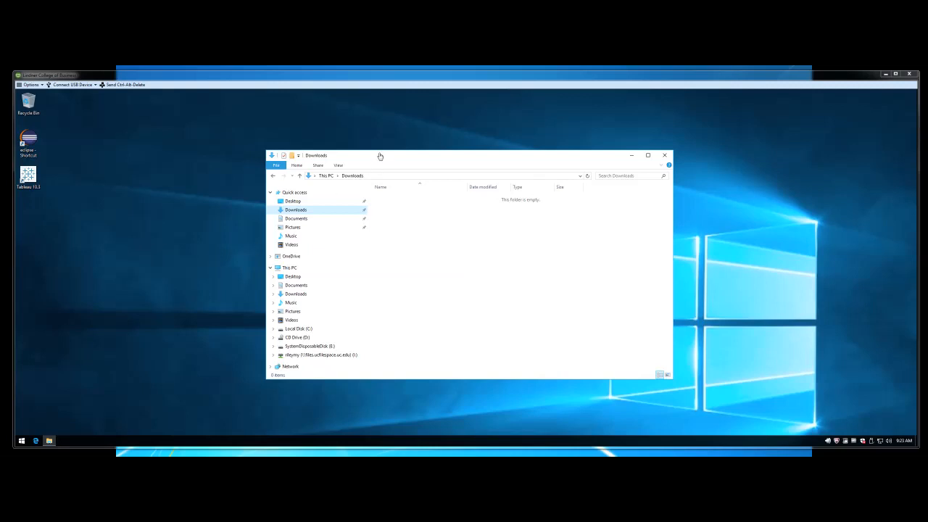
Minimize the Downloads window, then open Microsoft Edge maximized with only one tab and go to google.com.
click(631, 155)
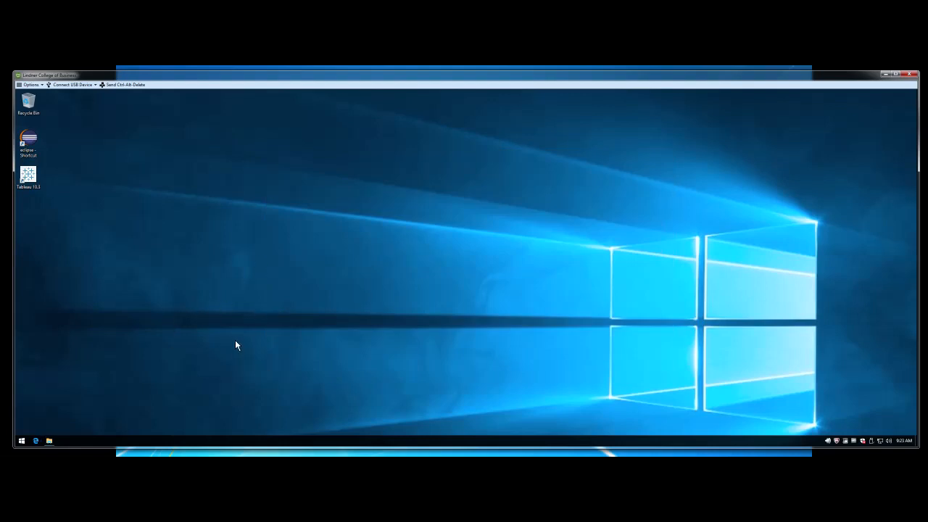
click(34, 442)
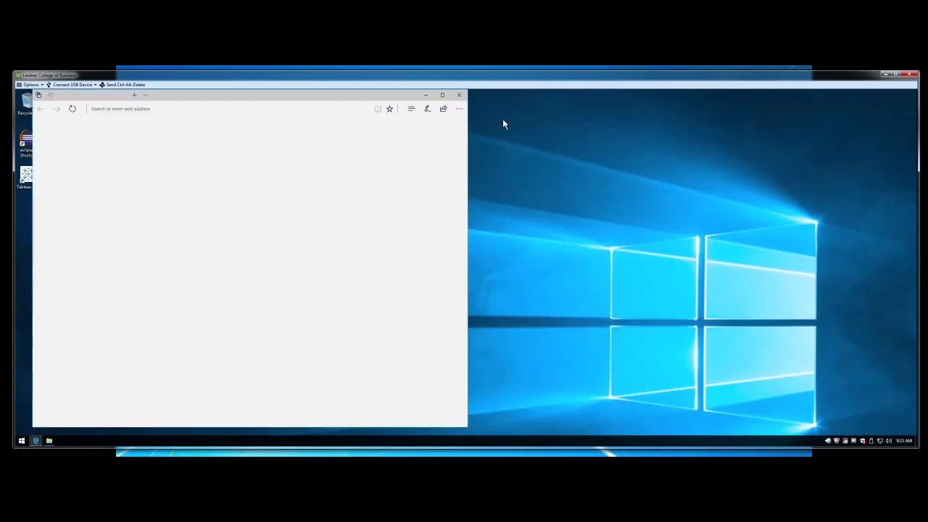
click(444, 95)
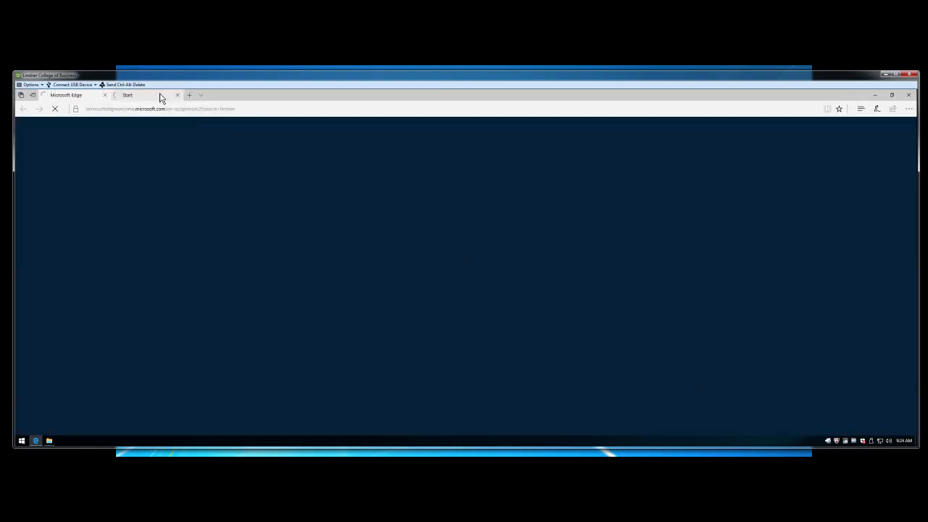
click(177, 95)
click(166, 109)
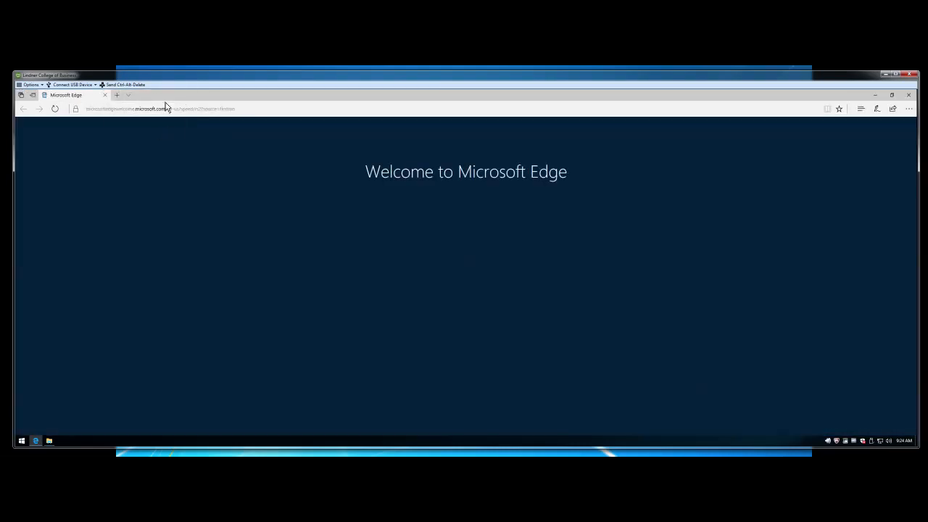
text(goog)
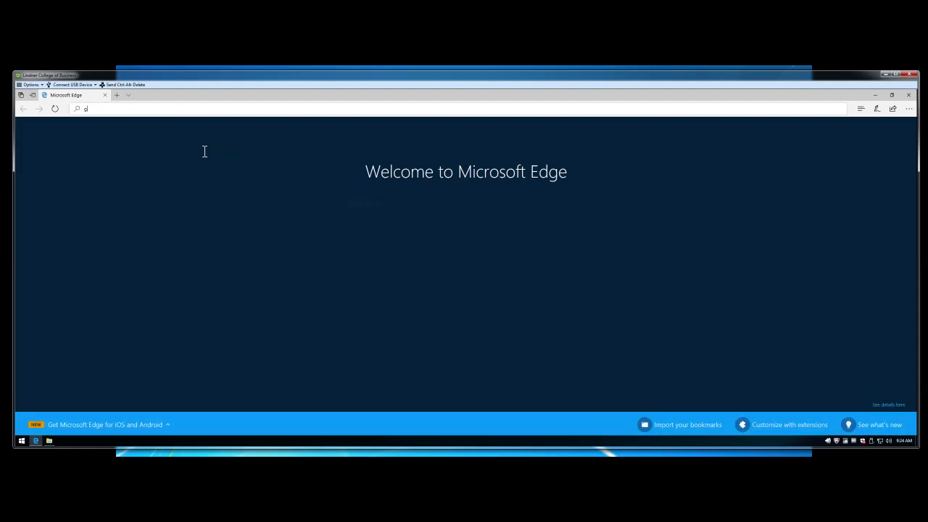
text(le)
key(Return)
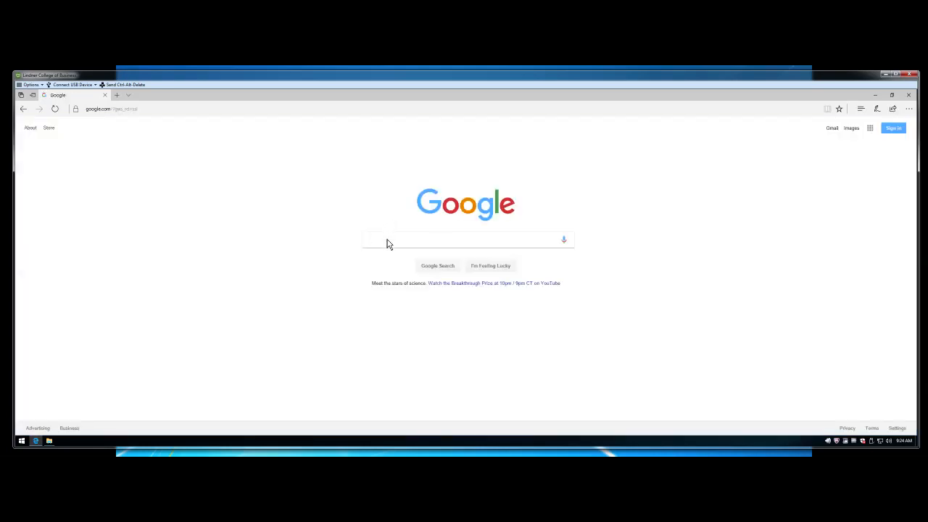
Search Google for "github adventureworks" and open the sql-server-samples adventure-works result on GitHub.
text(thub )
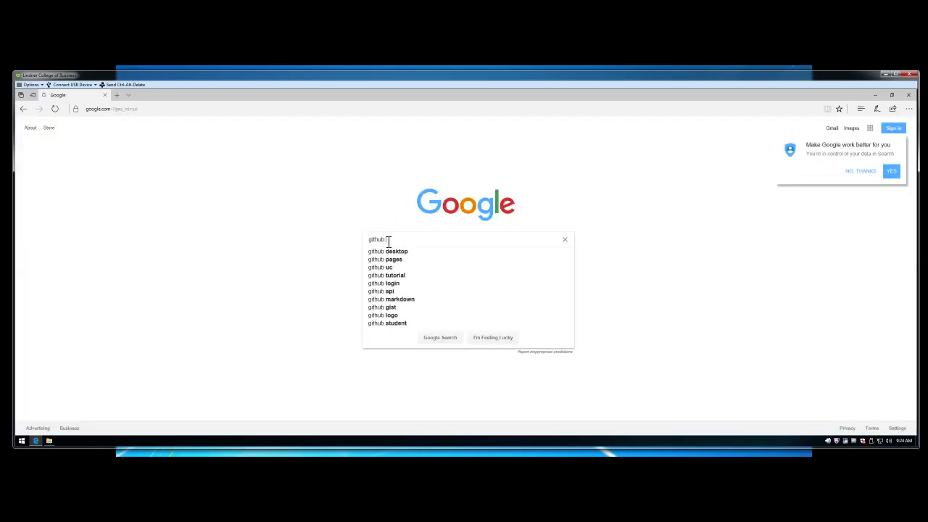
text(adventureworks)
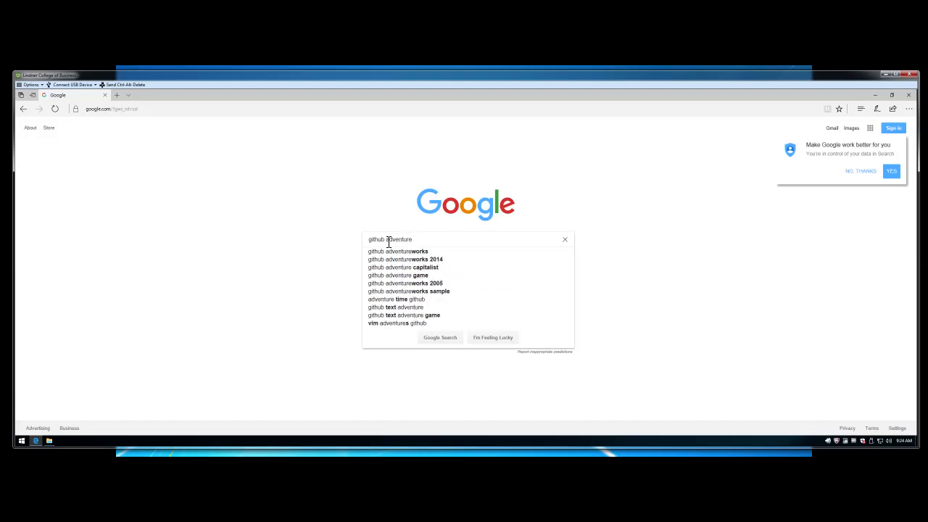
key(Return)
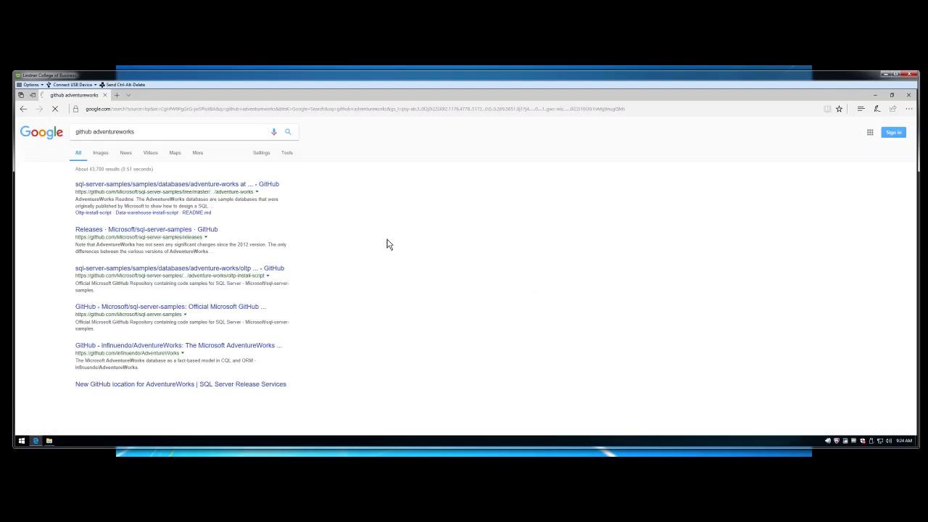
click(114, 189)
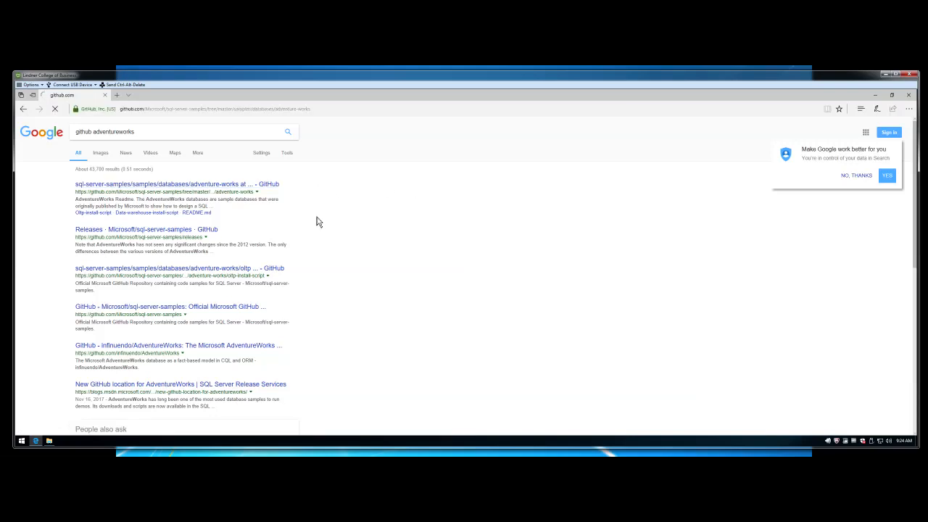
Find the readme's "Install from a backup" section and open its AdventureWorks samples databases link to reach the release assets.
scroll(384, 278, down, 3)
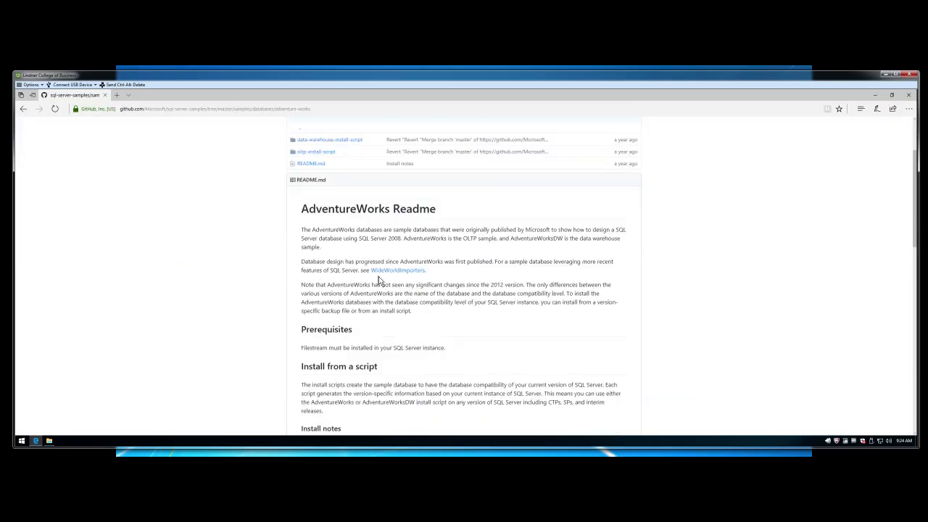
scroll(441, 249, down, 7)
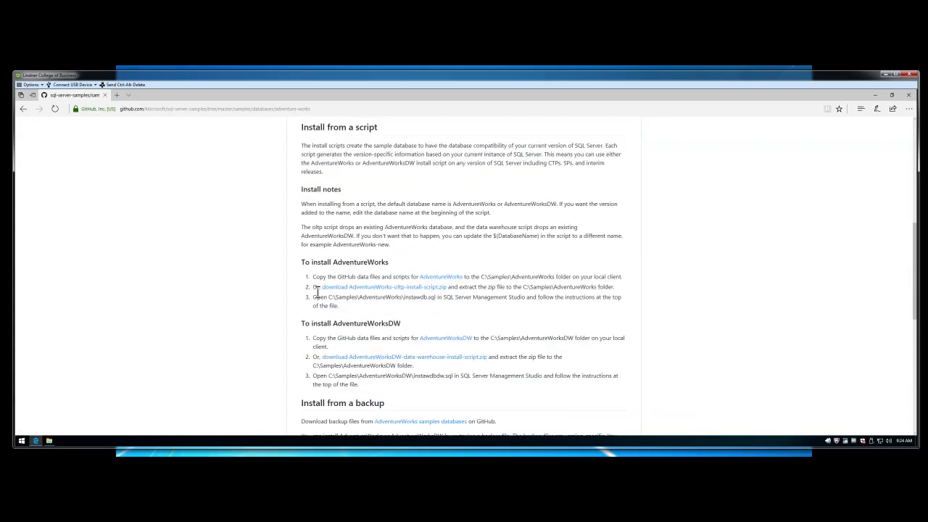
scroll(725, 333, up, 1)
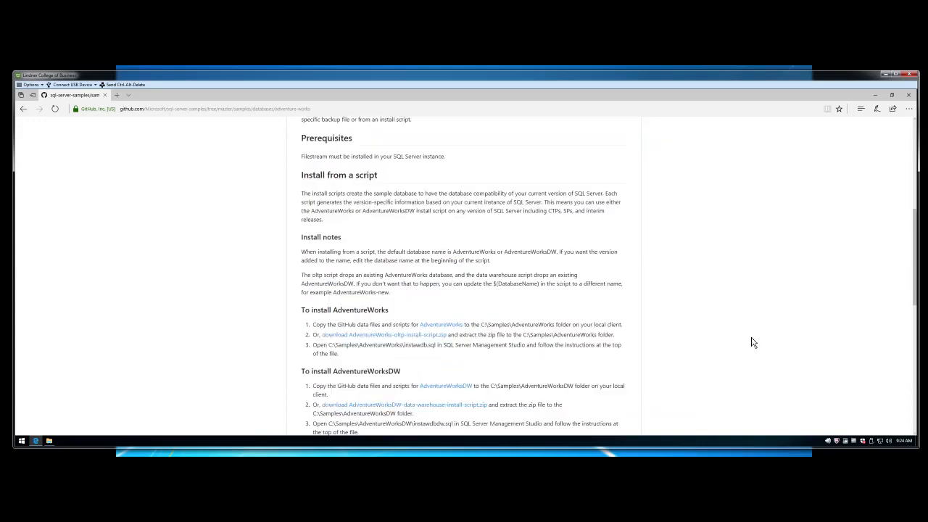
scroll(599, 322, down, 4)
scroll(666, 313, up, 2)
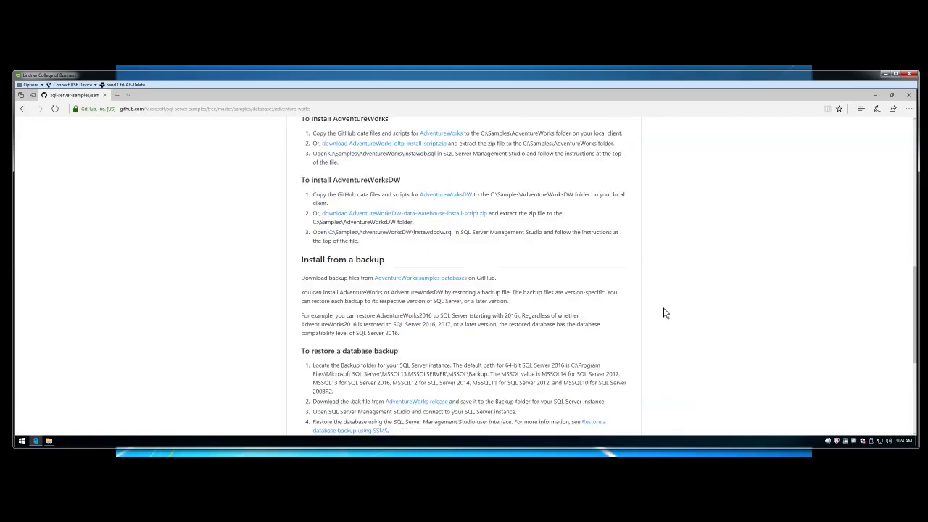
scroll(669, 317, down, 3)
scroll(440, 258, down, 1)
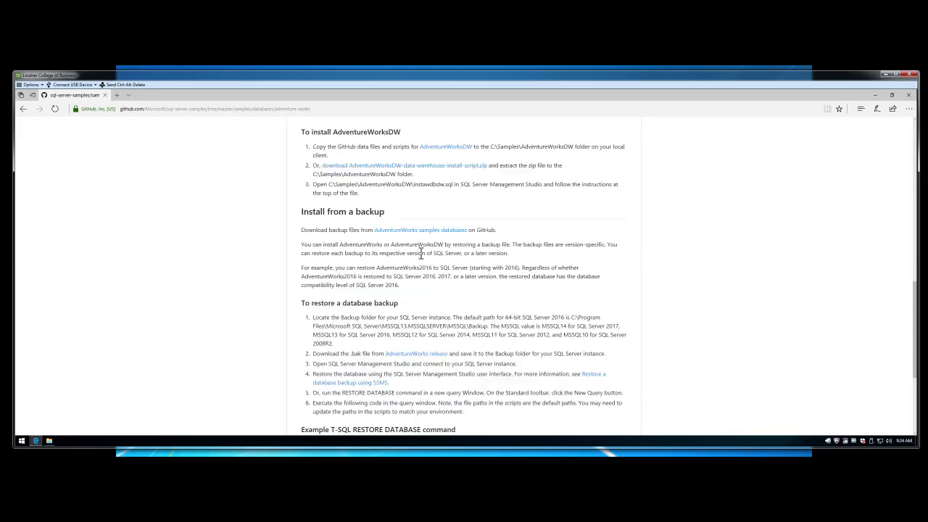
click(414, 231)
scroll(453, 330, down, 2)
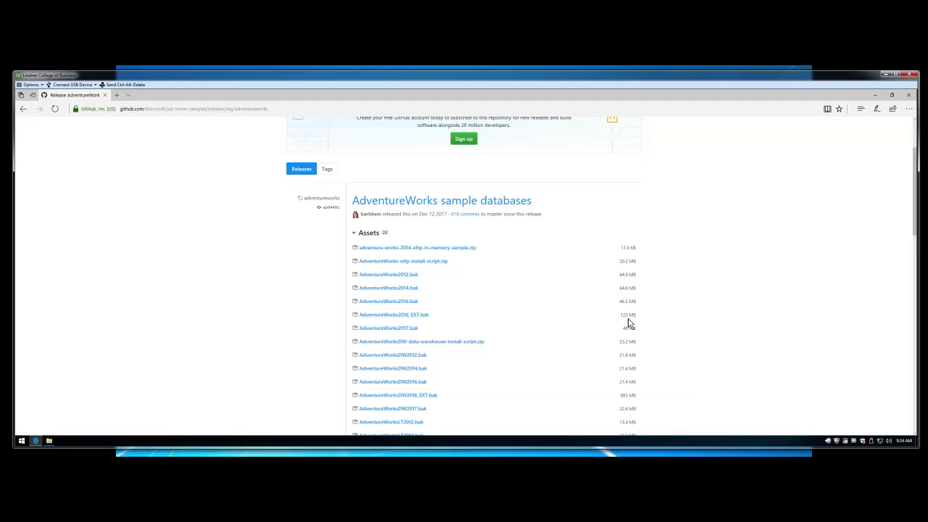
Download AdventureWorks2014.bak from the release assets and save it, retrying the download if necessary.
click(410, 289)
click(538, 425)
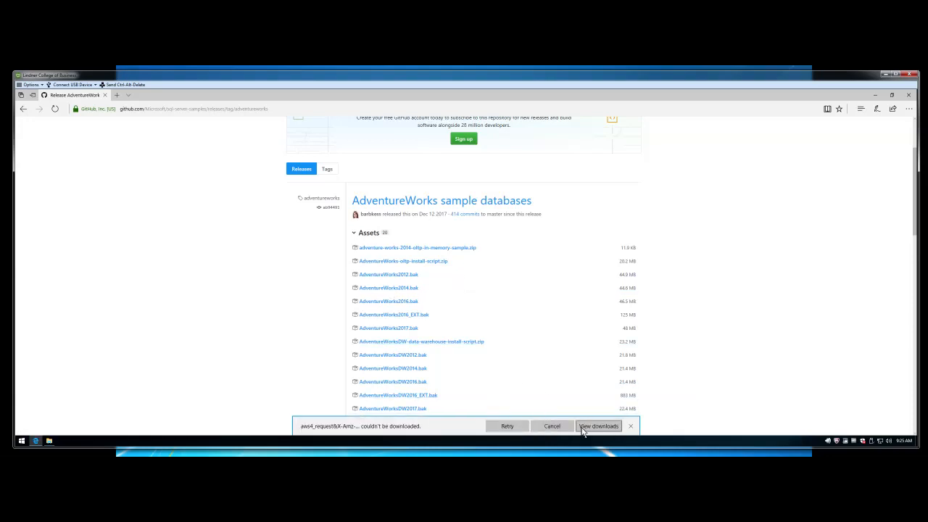
click(494, 431)
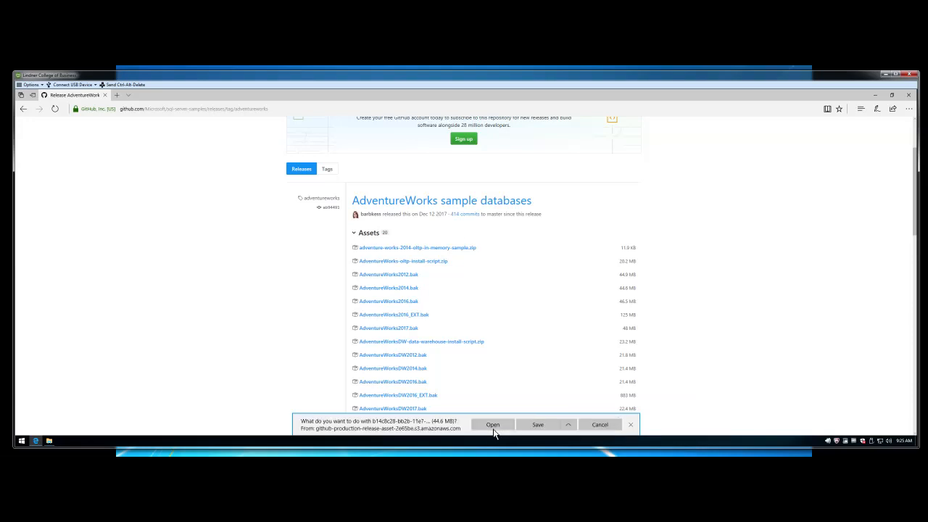
click(537, 427)
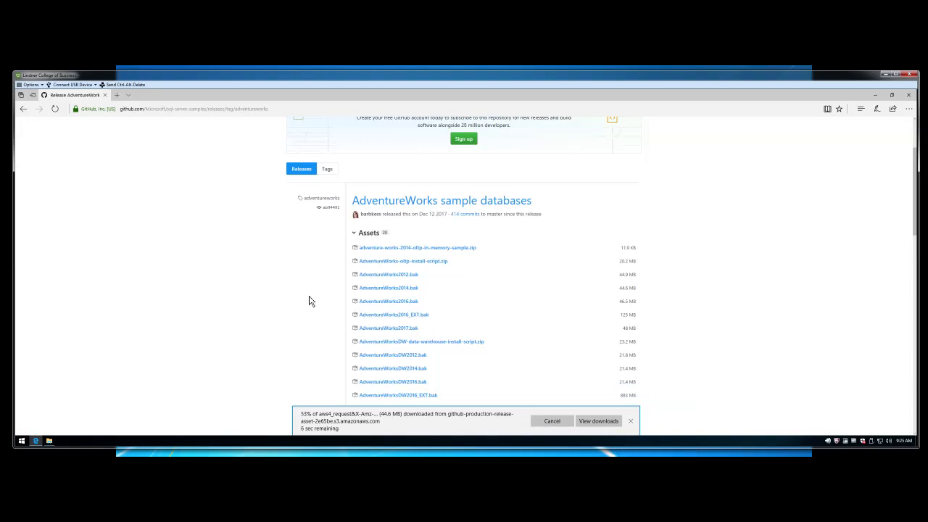
Launch SQL Server Management Studio from the Microsoft SQL Server Tools 17 program group.
click(23, 441)
scroll(81, 316, down, 8)
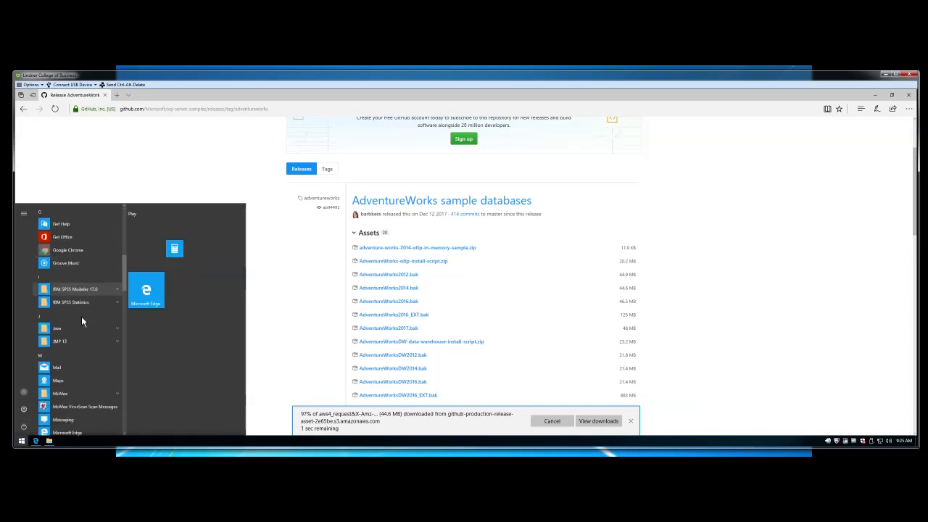
scroll(81, 316, down, 5)
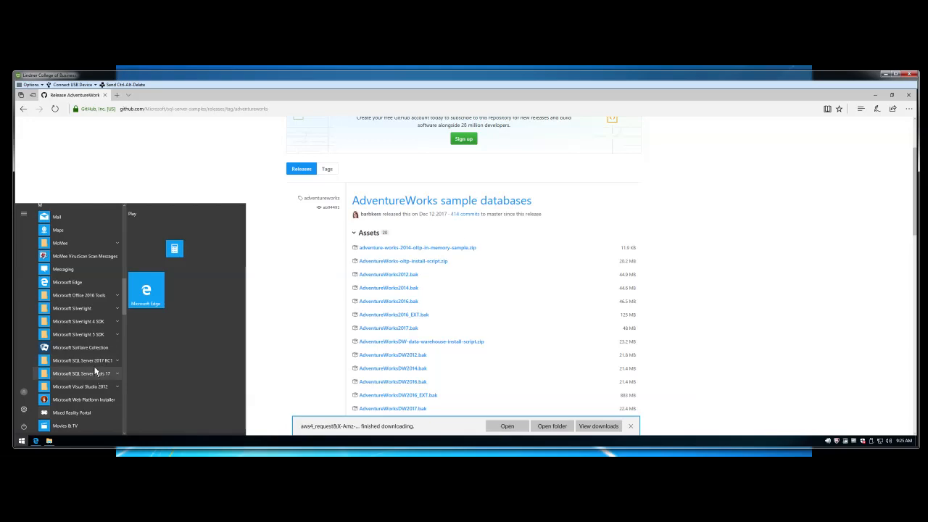
click(88, 360)
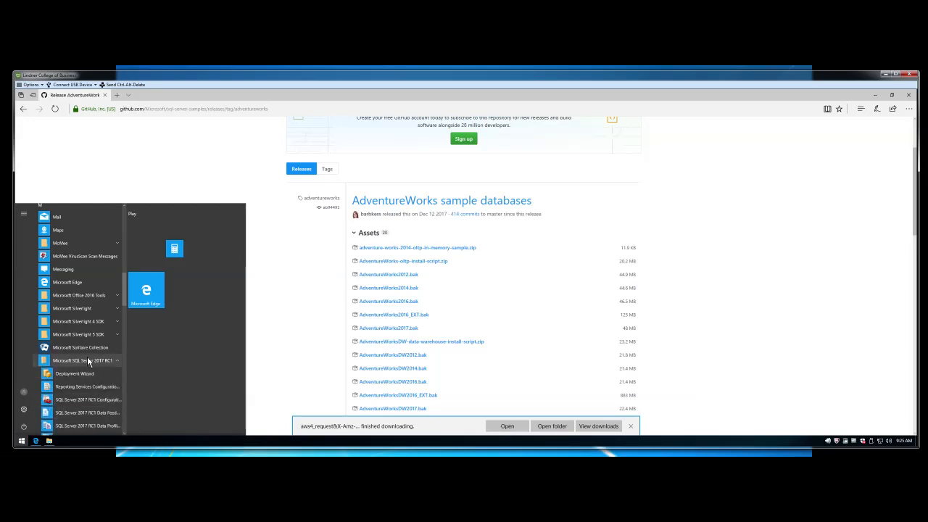
click(86, 360)
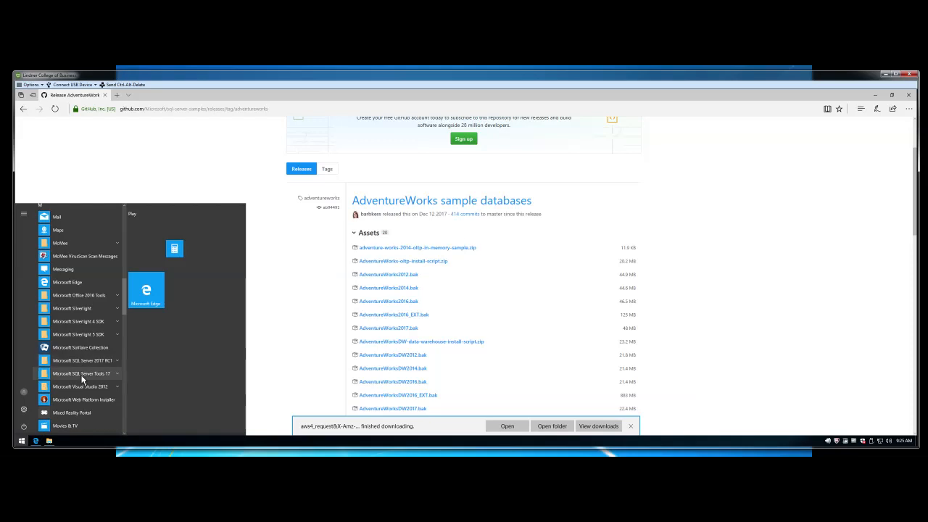
click(102, 375)
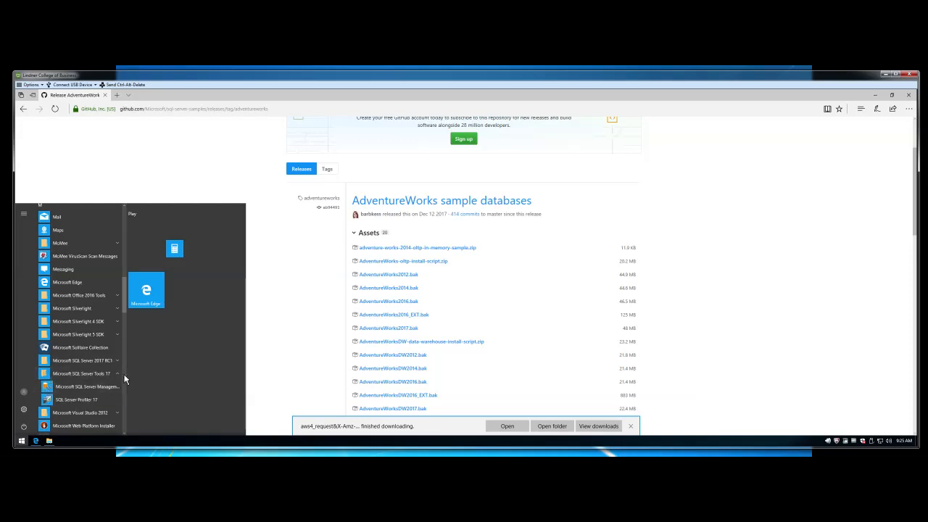
click(77, 388)
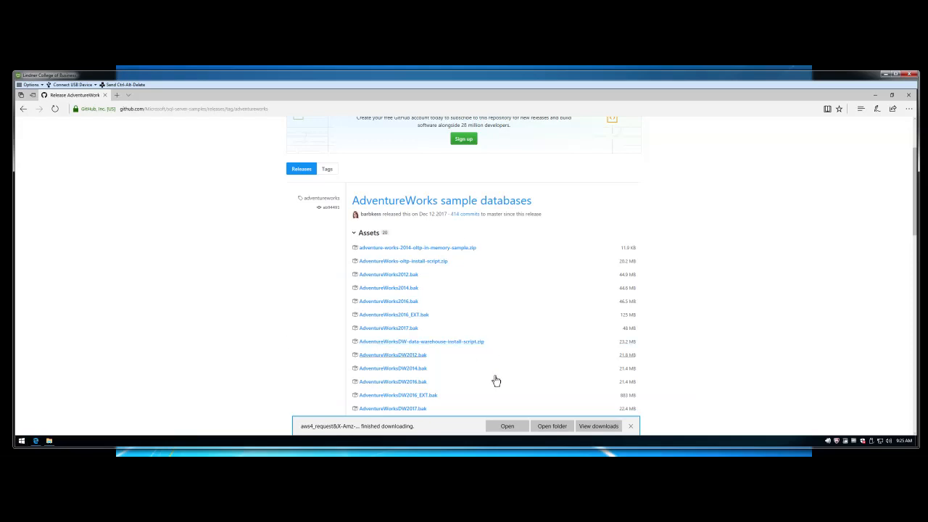
Dismiss the download notification and check the downloaded files in the Downloads folder.
click(630, 428)
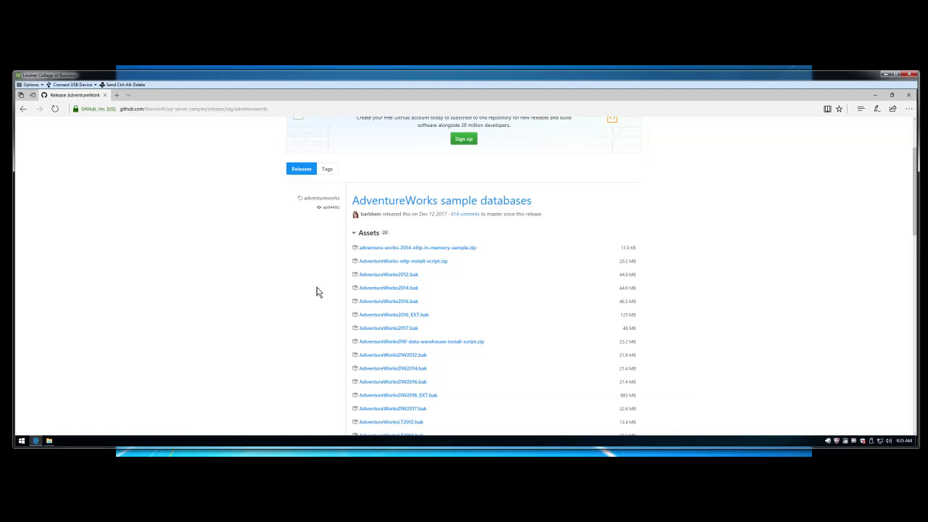
click(49, 441)
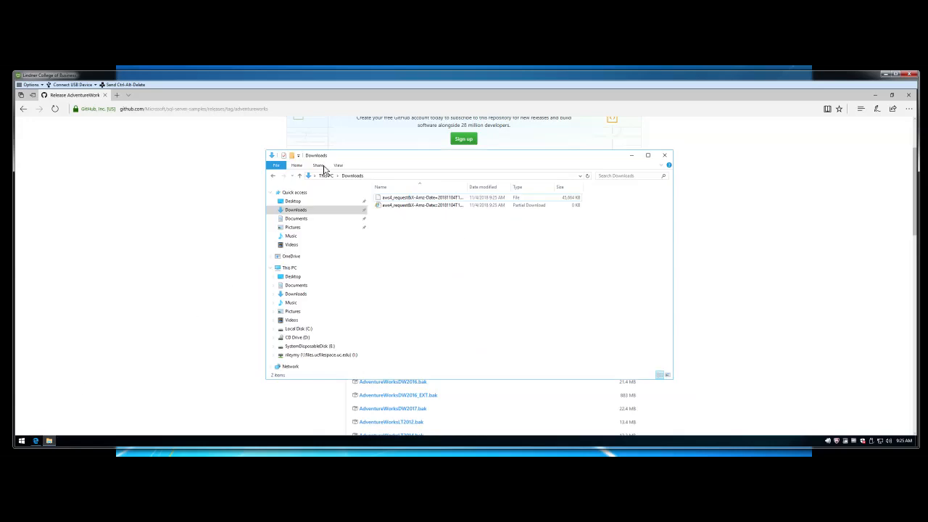
drag(381, 161, 234, 190)
drag(321, 220, 277, 230)
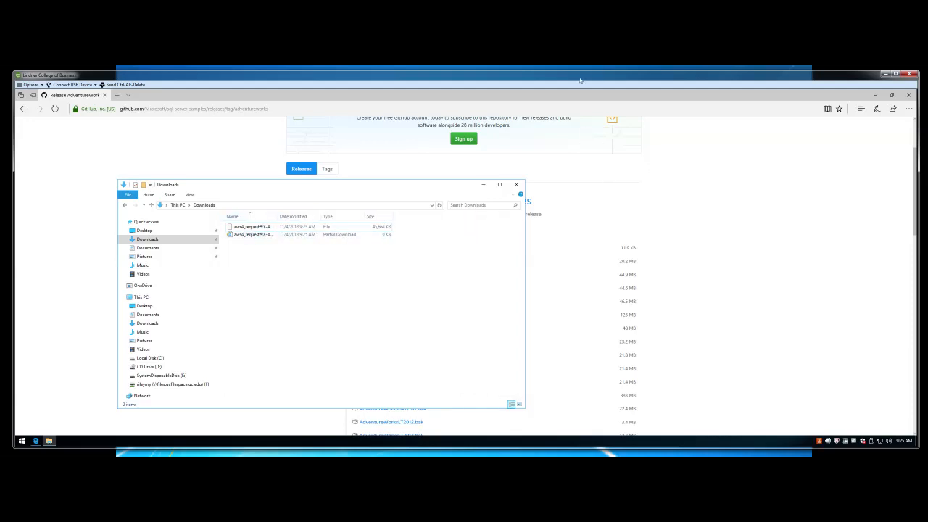
click(848, 278)
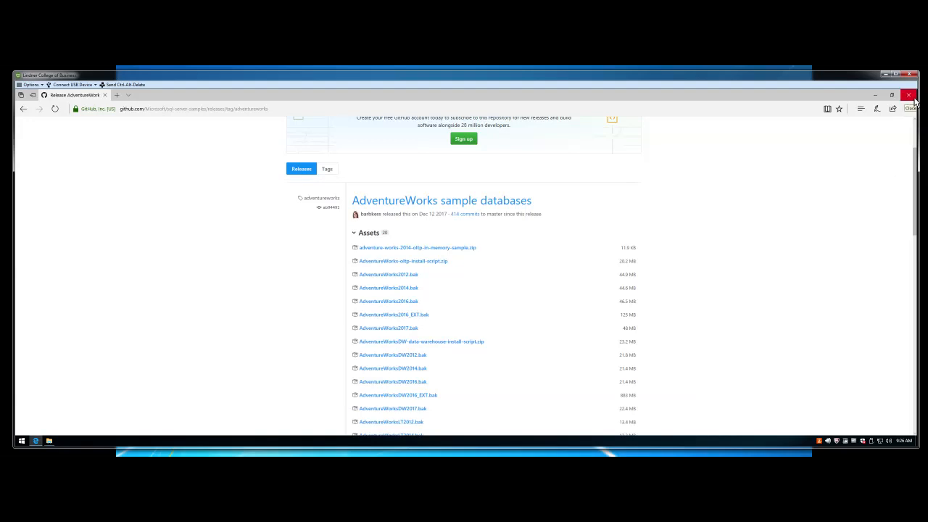
Close Microsoft Edge and launch Google Chrome.
click(911, 96)
click(21, 441)
scroll(90, 339, down, 5)
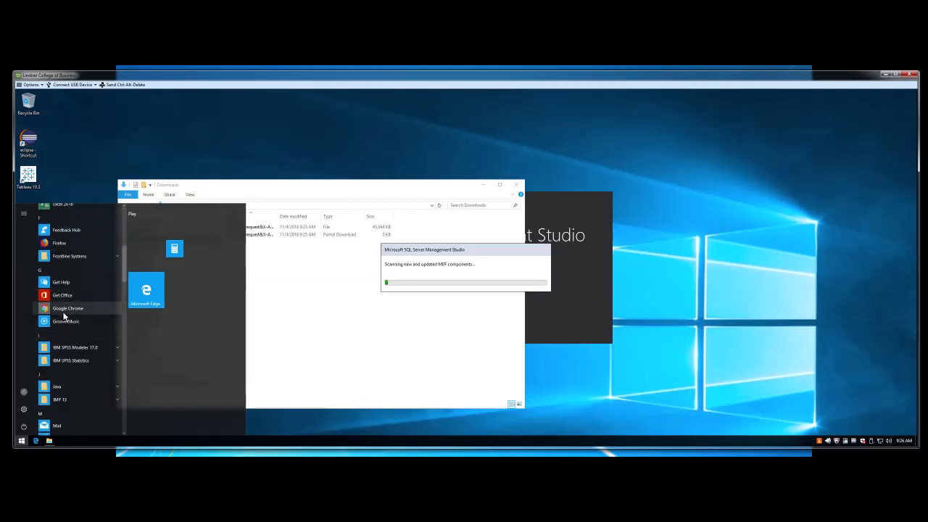
click(64, 312)
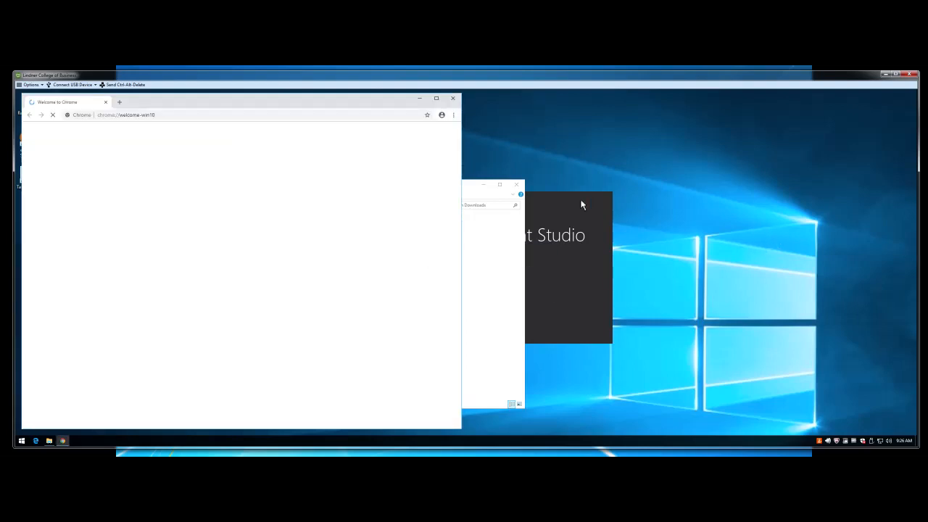
Go to google.com and search for "adventureworks github".
click(166, 114)
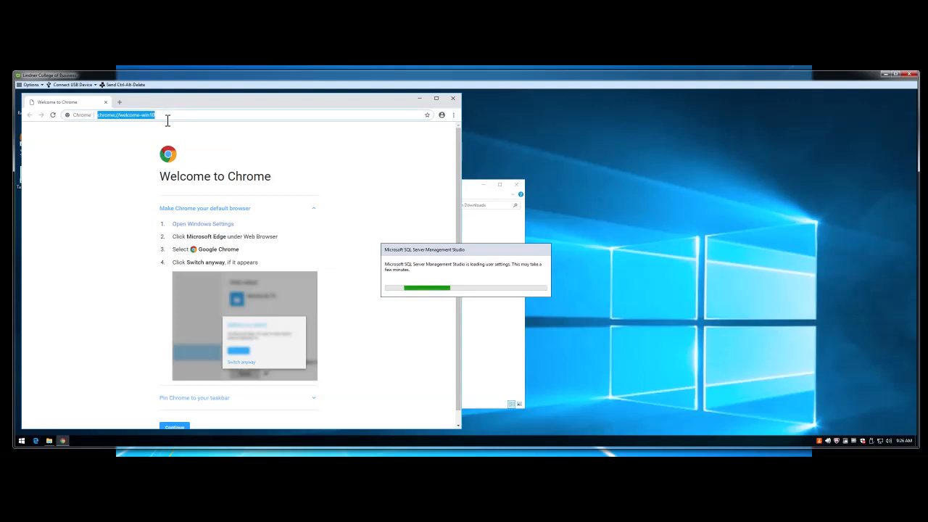
text(g)
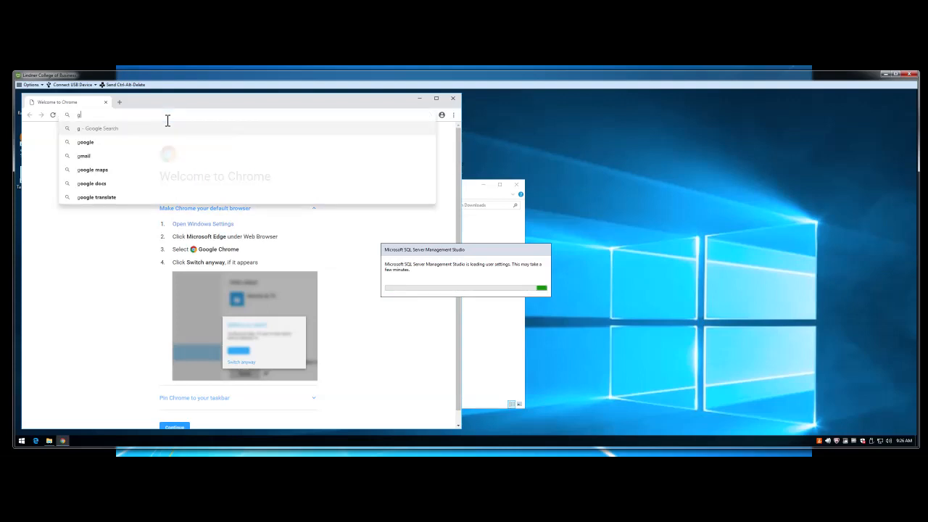
text(oogle.com)
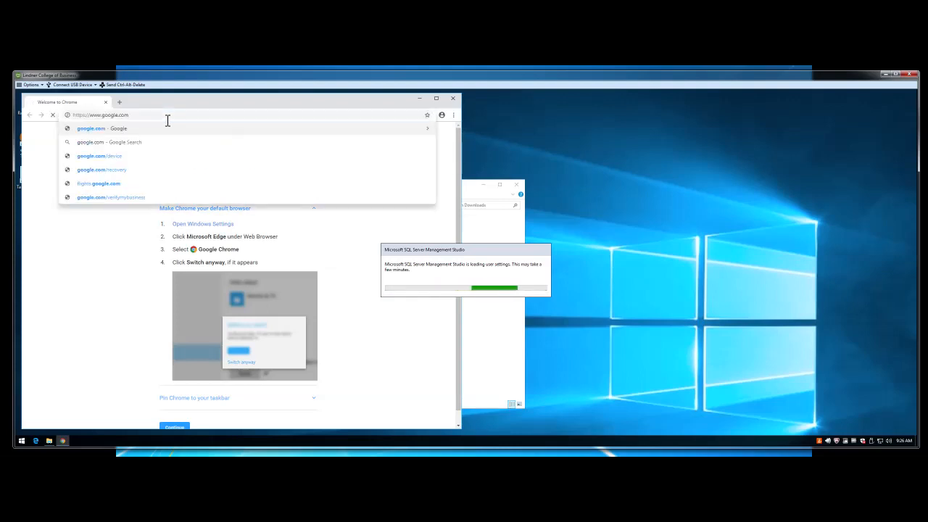
key(Return)
text(adve)
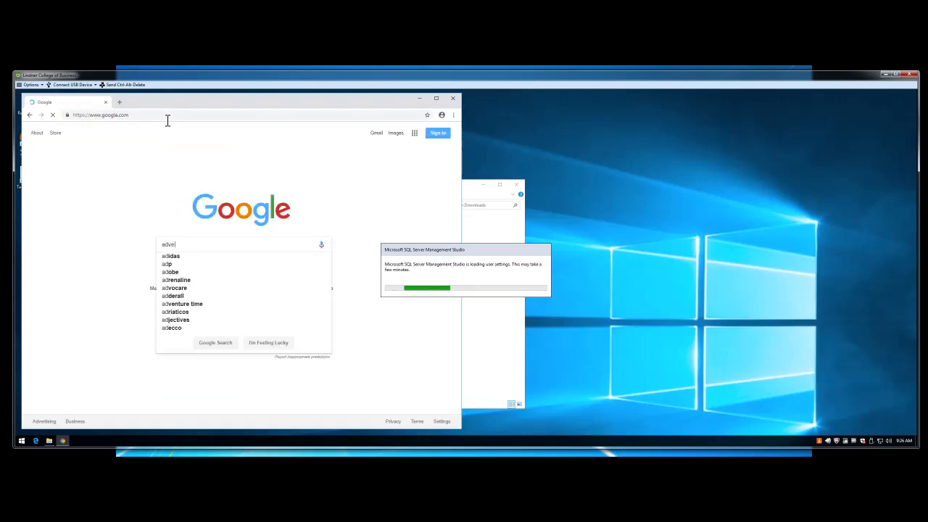
text(ntureworks github)
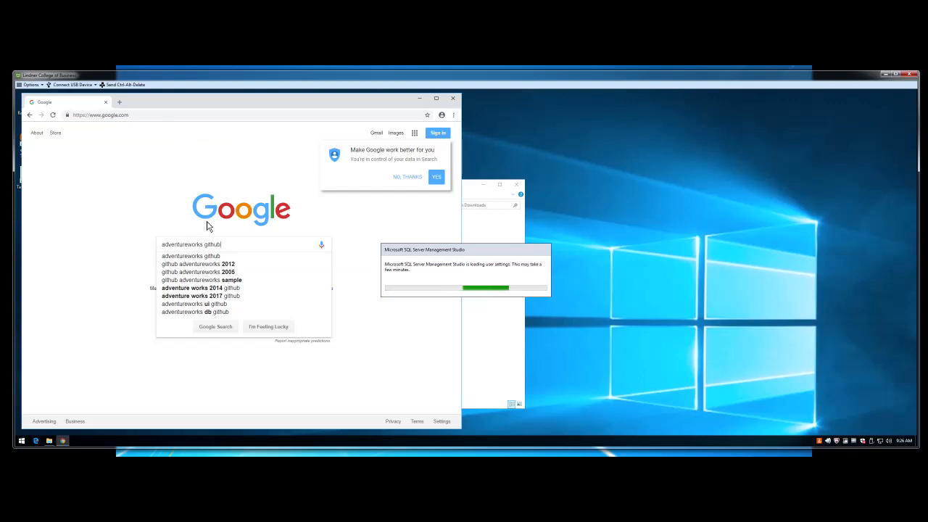
click(214, 256)
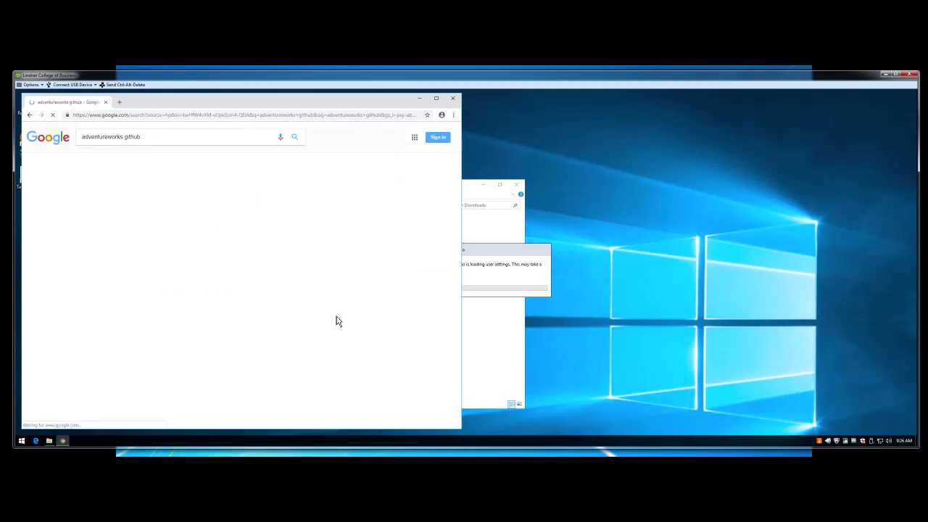
Open the adventure-works page of Microsoft's sql-server-samples repository and follow its backup installation link to the AdventureWorks sample databases release.
click(147, 192)
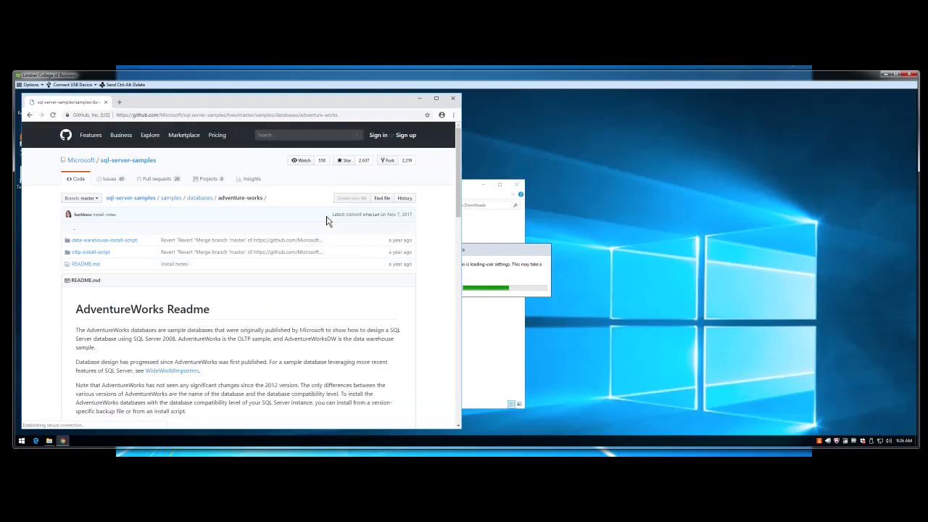
scroll(174, 316, down, 3)
scroll(174, 315, down, 6)
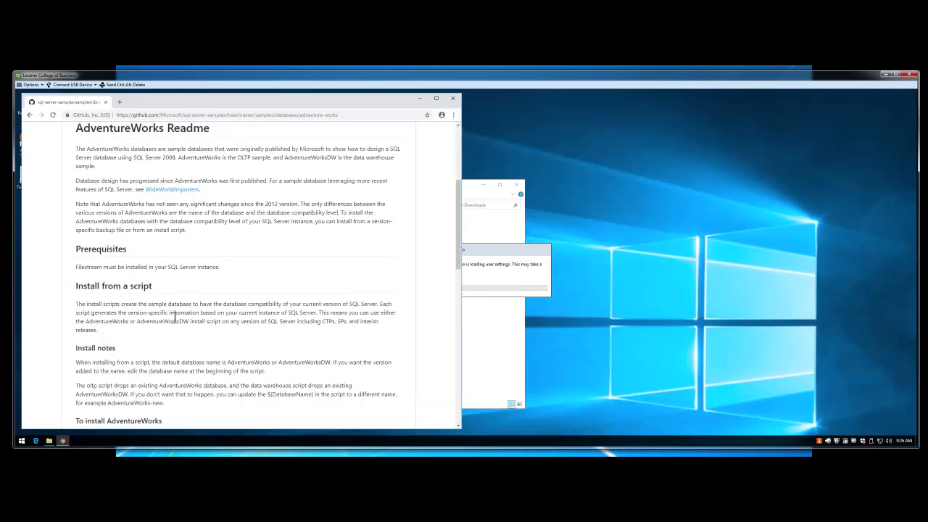
scroll(135, 340, down, 2)
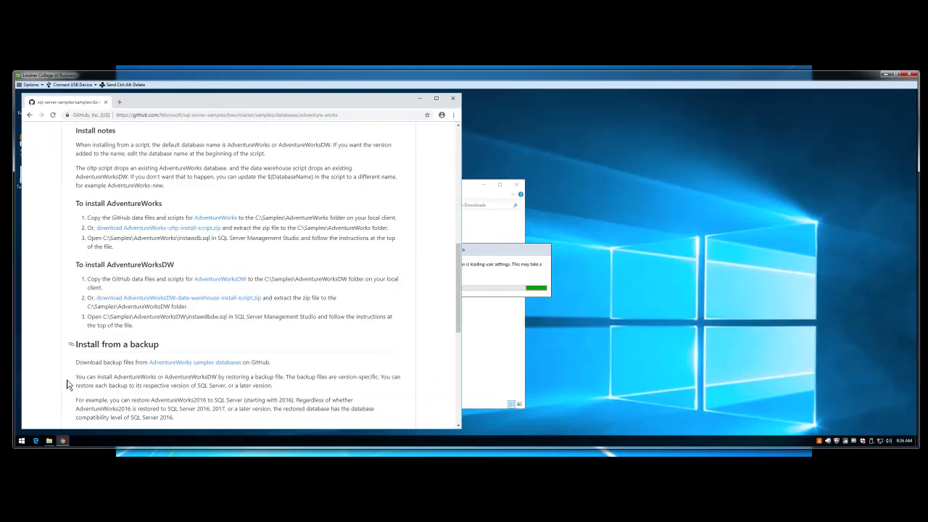
click(181, 362)
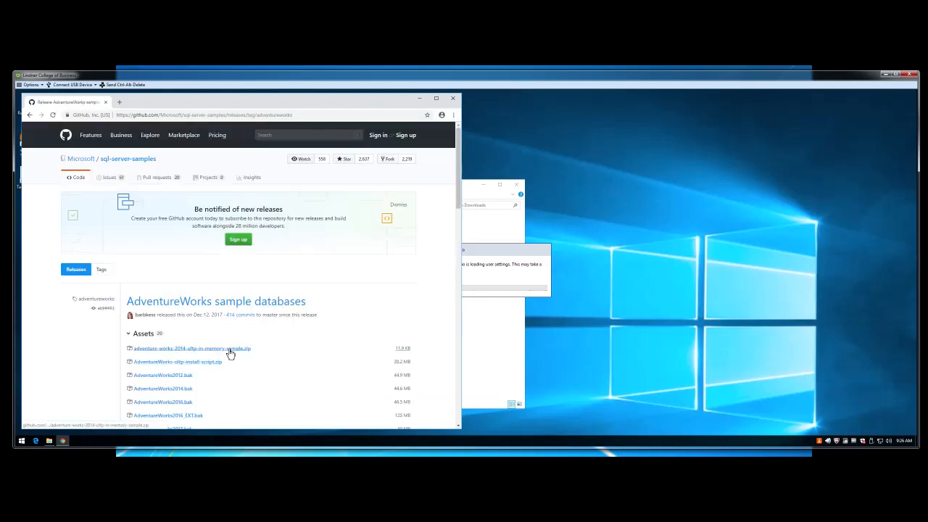
scroll(261, 331, down, 2)
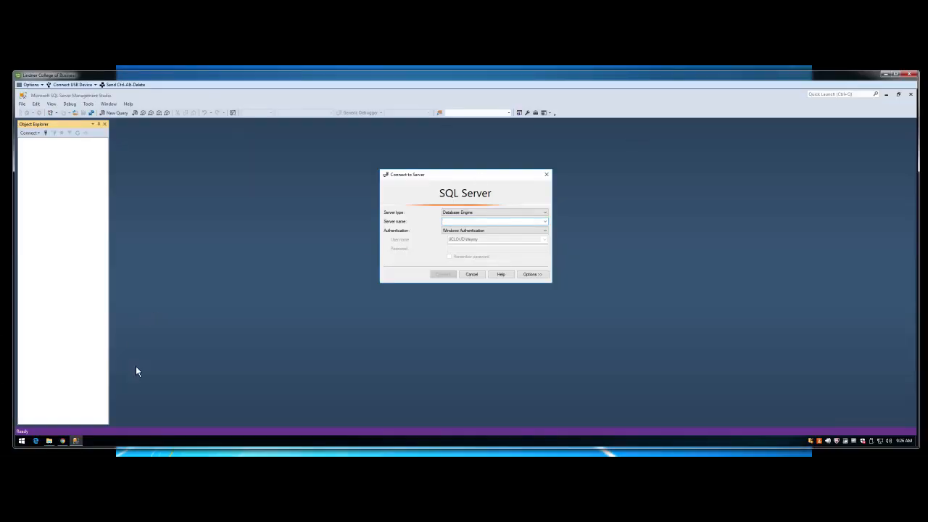
Switch back to the release page in Chrome and download AdventureWorks2014.bak.
click(77, 444)
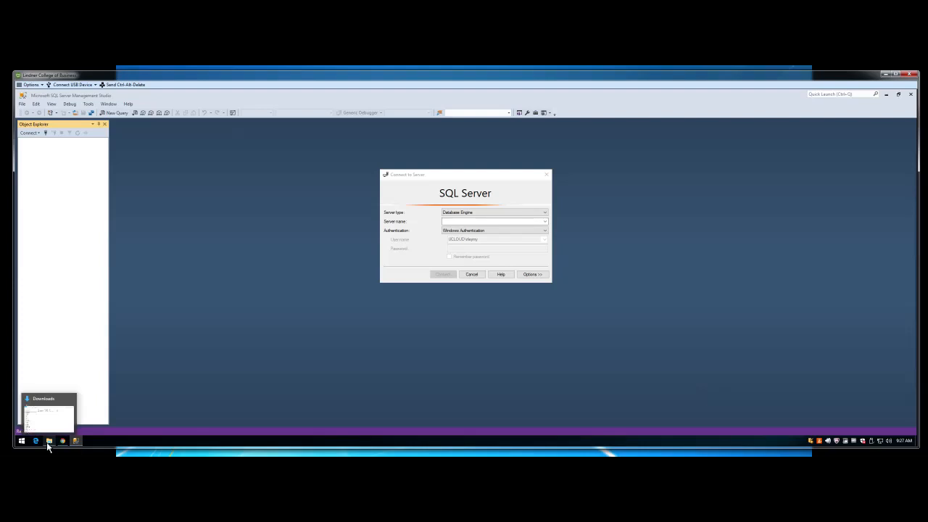
click(47, 442)
click(63, 443)
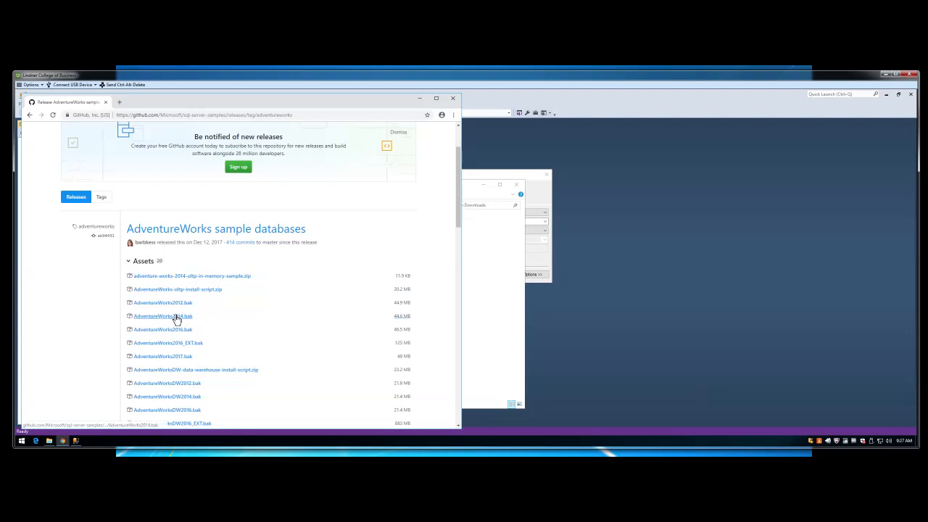
click(385, 344)
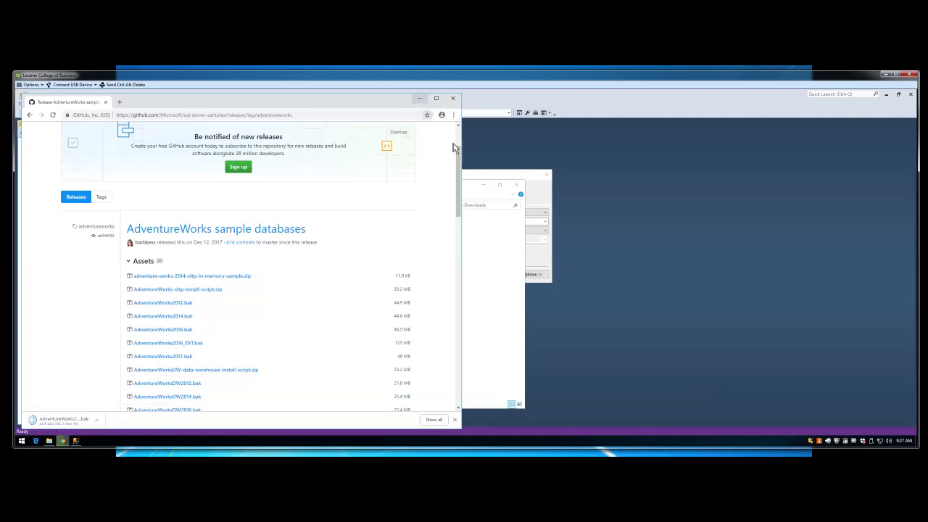
Widen the Name column in the Downloads folder window and copy AdventureWorks2014.bak.
drag(475, 188, 629, 136)
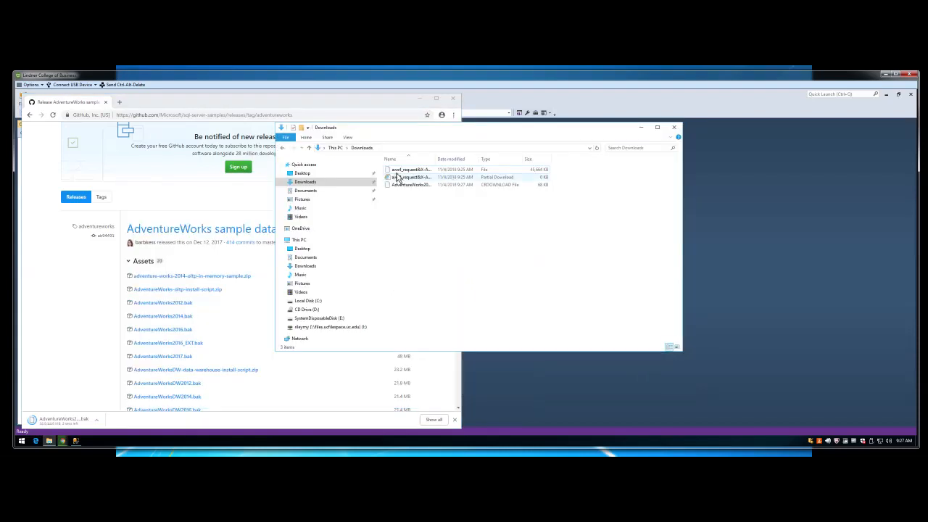
drag(440, 159, 534, 160)
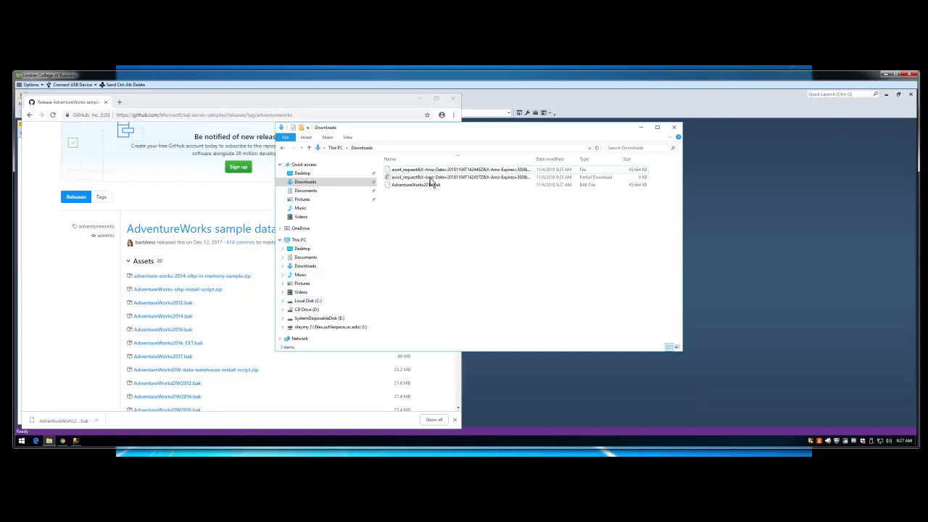
right_click(404, 188)
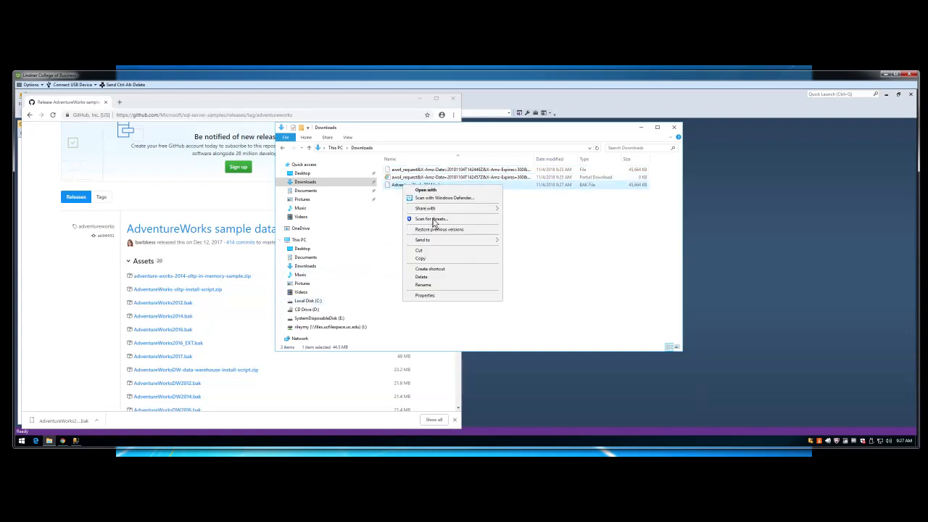
click(422, 259)
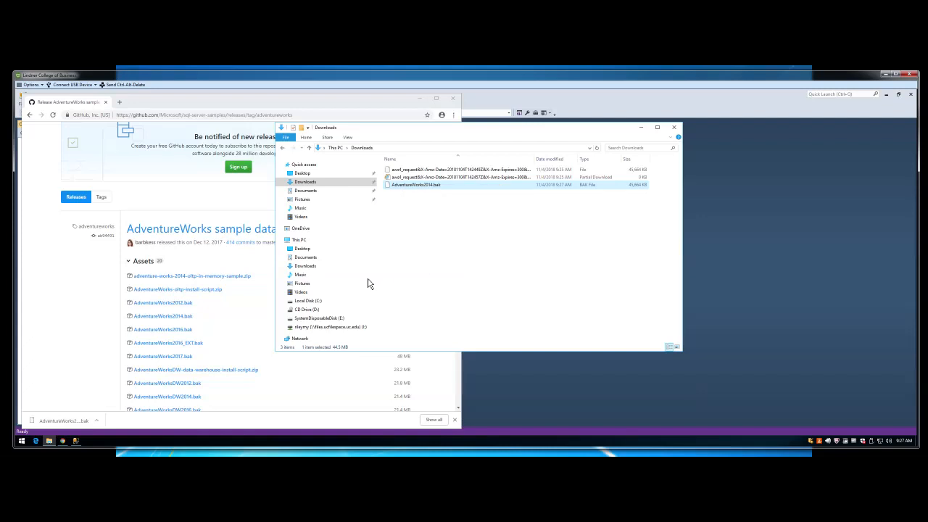
Paste the copied backup file into the personal profile folder under C:\Users and dismiss any blocking message.
click(307, 301)
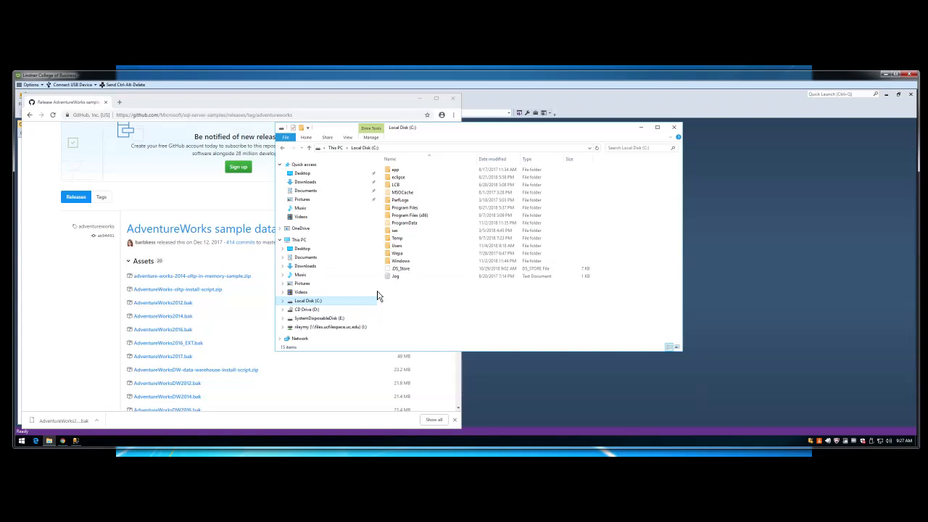
double_click(406, 247)
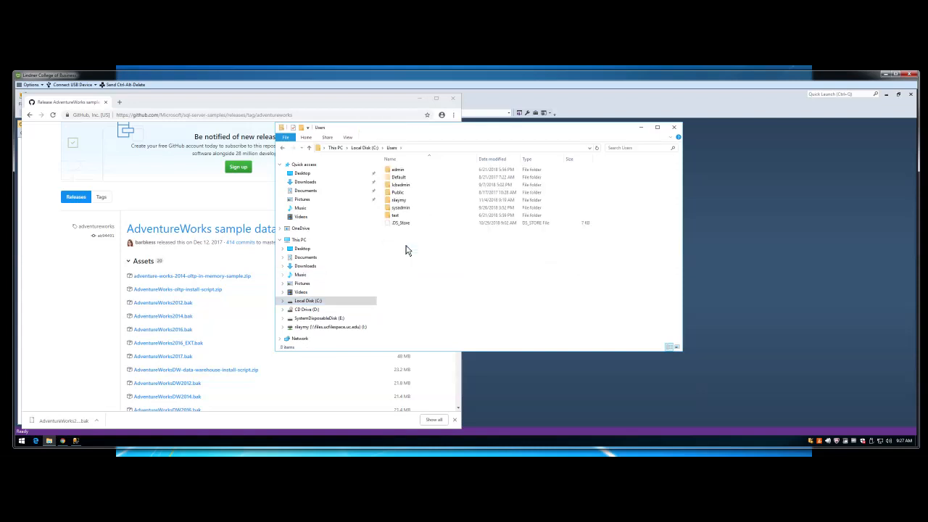
double_click(410, 201)
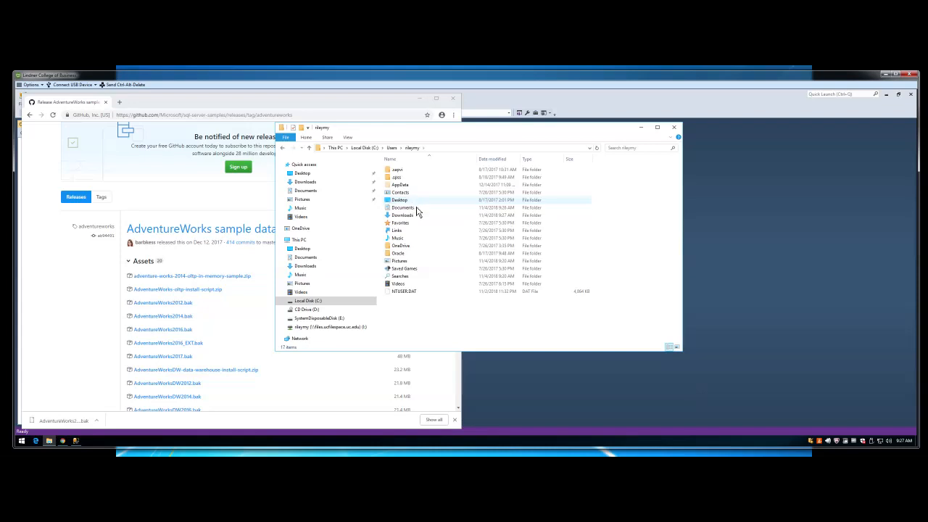
right_click(406, 309)
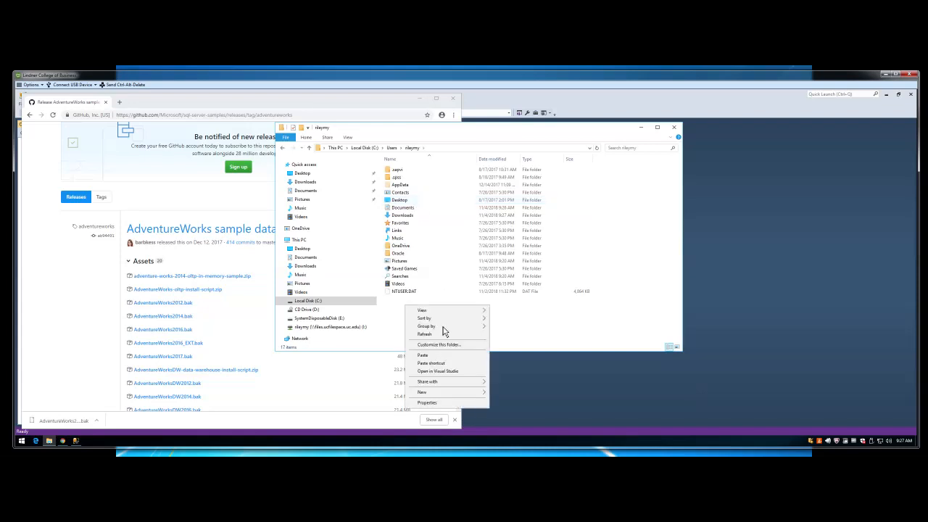
click(447, 356)
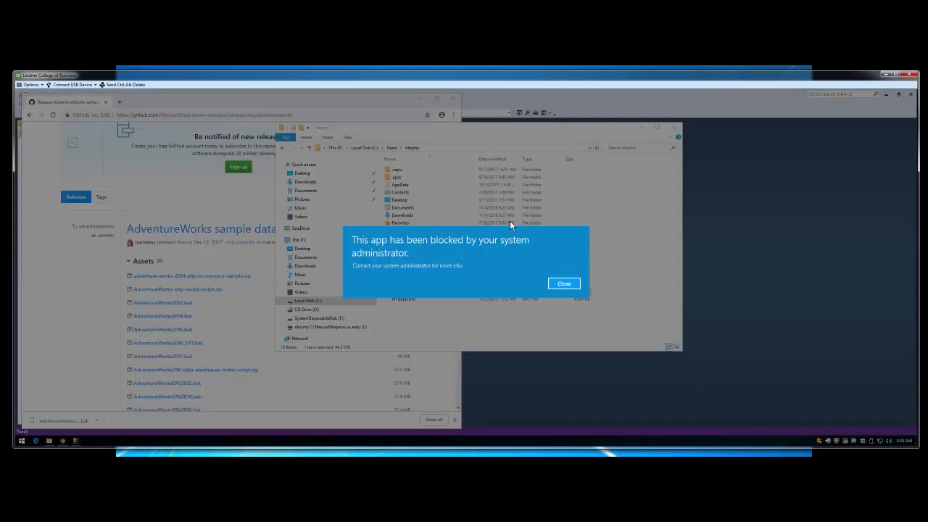
click(565, 284)
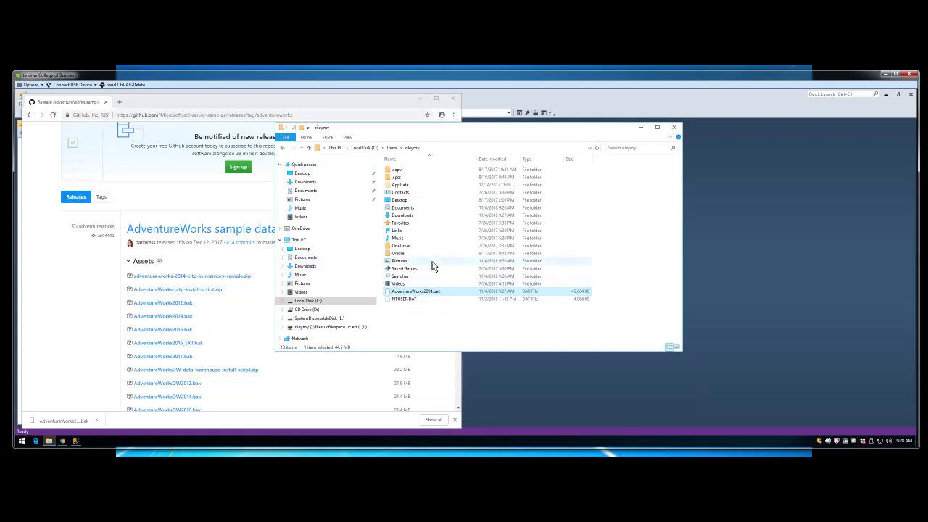
Close the File Explorer window and Google Chrome to return to SQL Server Management Studio.
drag(459, 136, 437, 174)
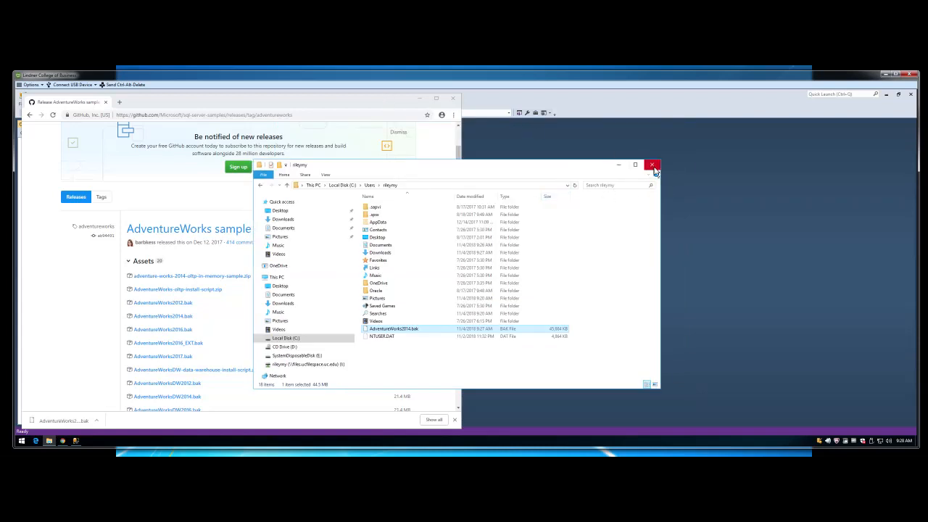
click(653, 166)
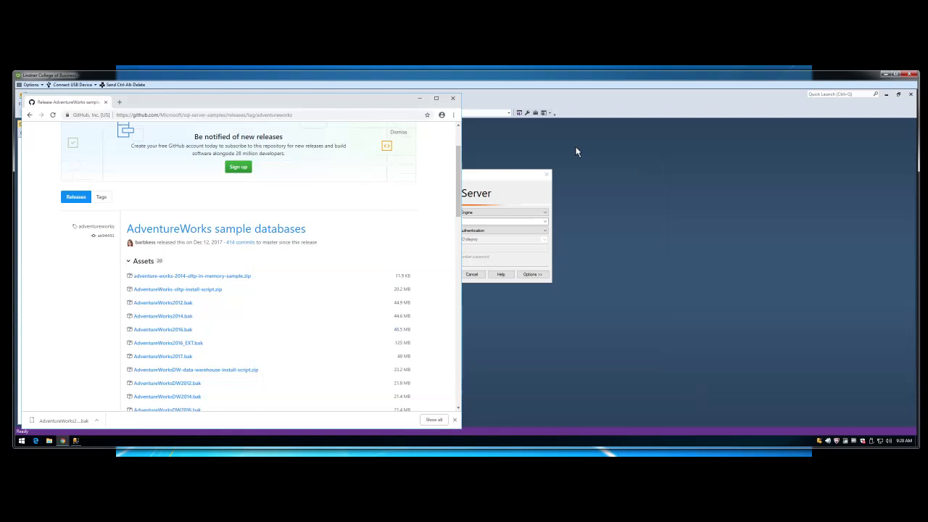
click(454, 99)
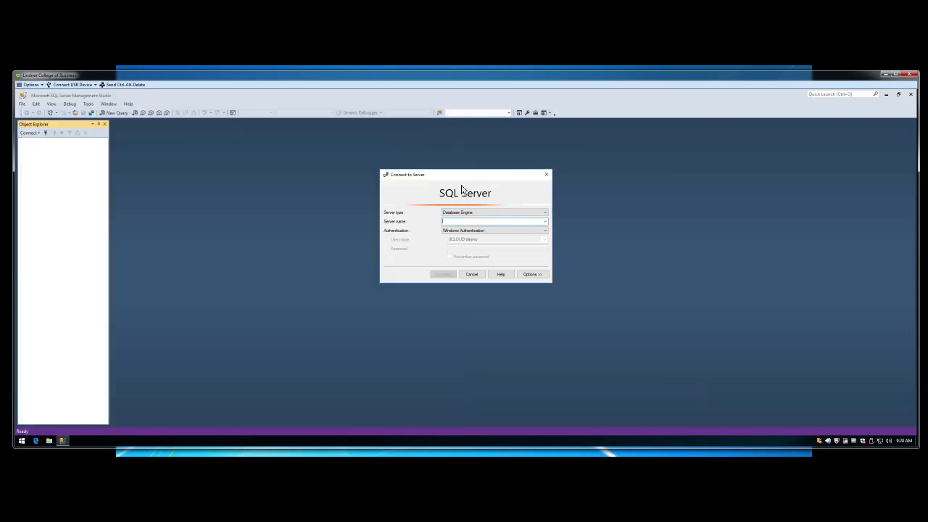
Connect to the Database Engine server (LocalDB)\MSSQLLOCALDB with Windows Authentication.
drag(465, 179, 395, 179)
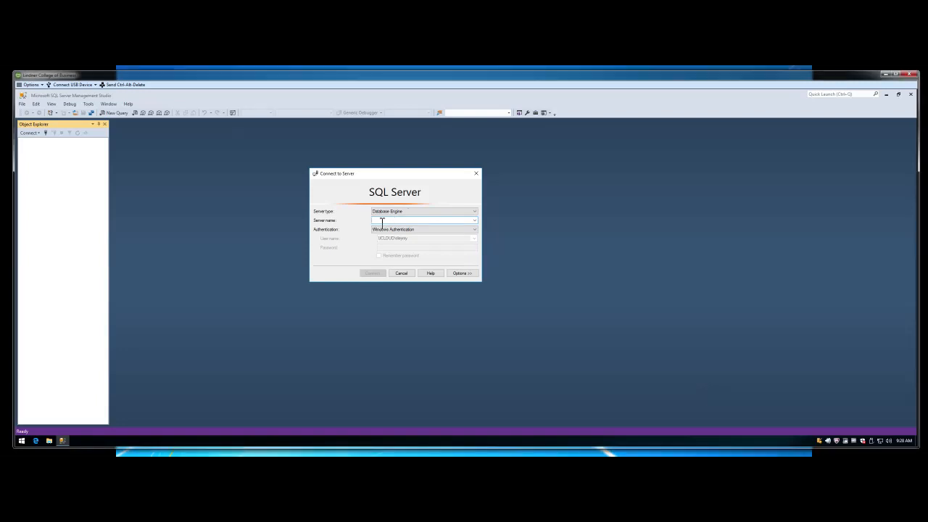
text(lDB)\MSSQLLOCALDB)
click(373, 273)
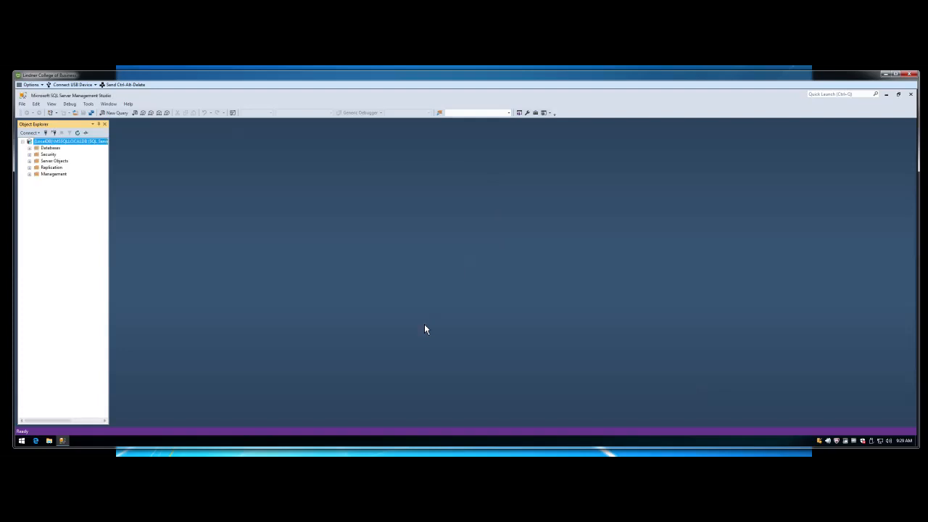
Restore the AdventureWorks2014 database from a file device, using AdventureWorks2014.bak in the personal profile folder under C:\Users as the backup media.
right_click(50, 148)
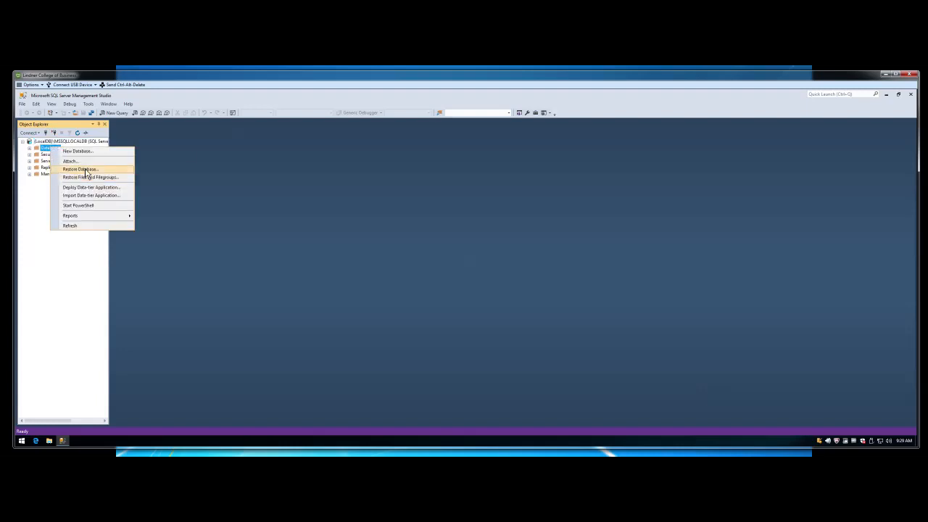
click(83, 169)
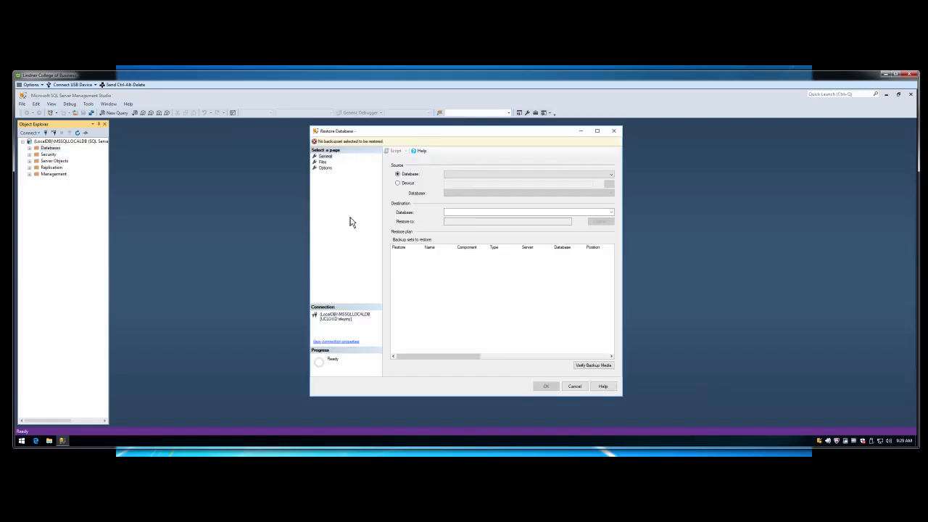
click(397, 184)
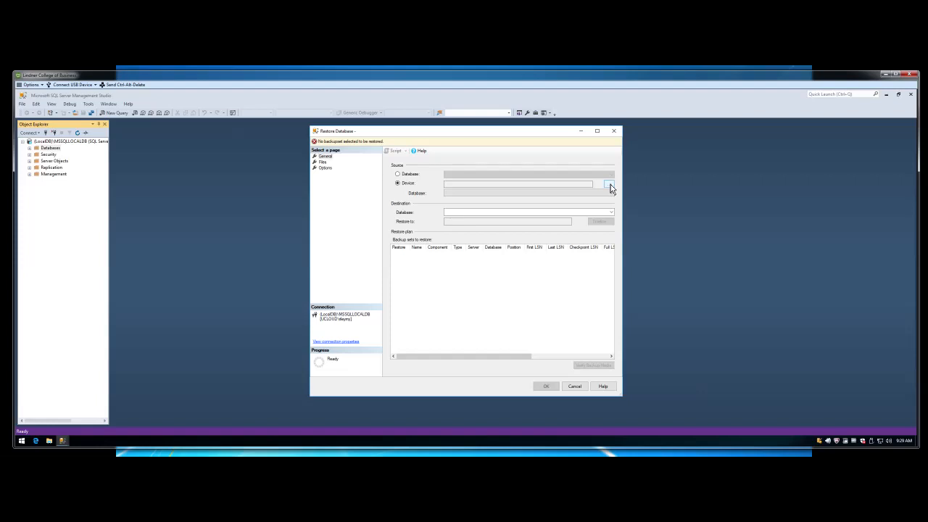
click(609, 186)
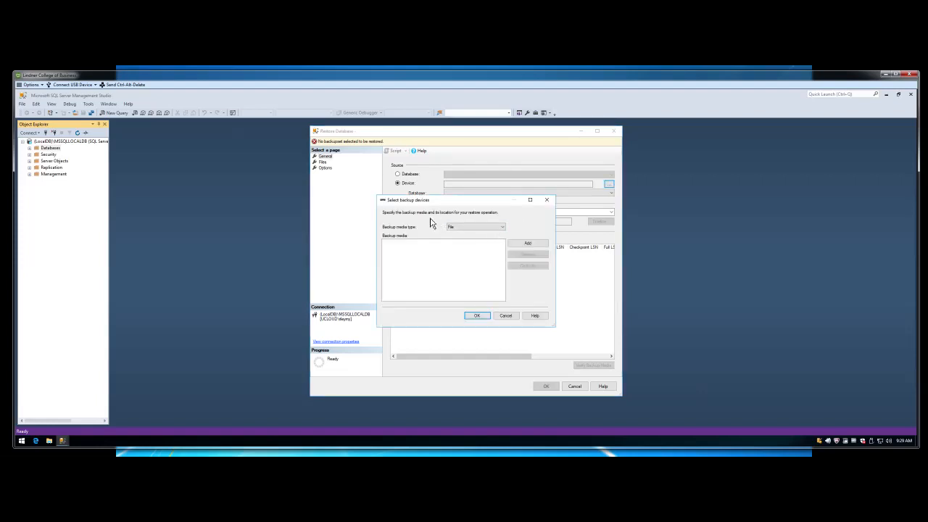
click(536, 245)
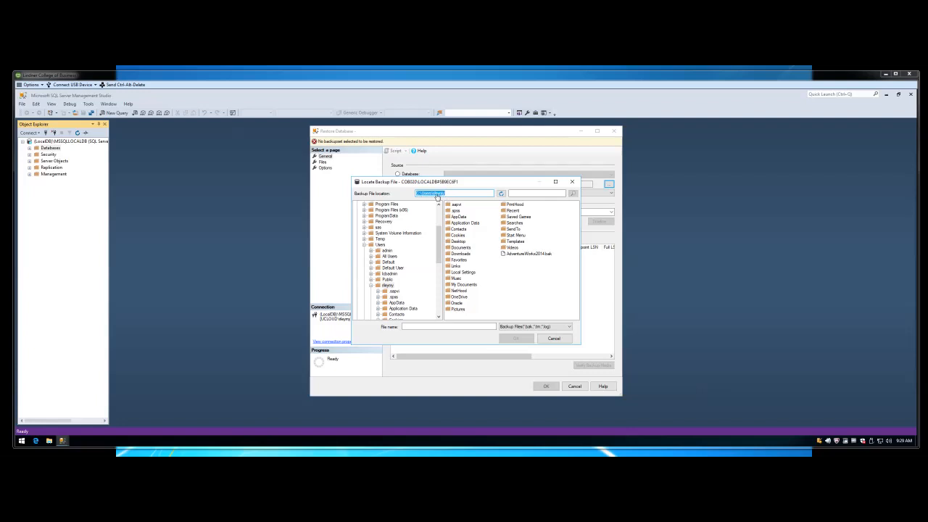
double_click(536, 255)
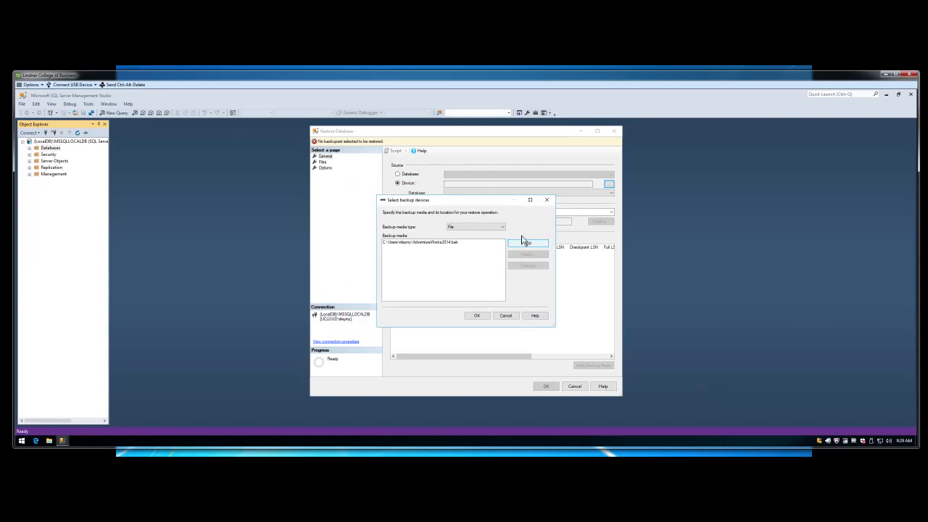
click(482, 317)
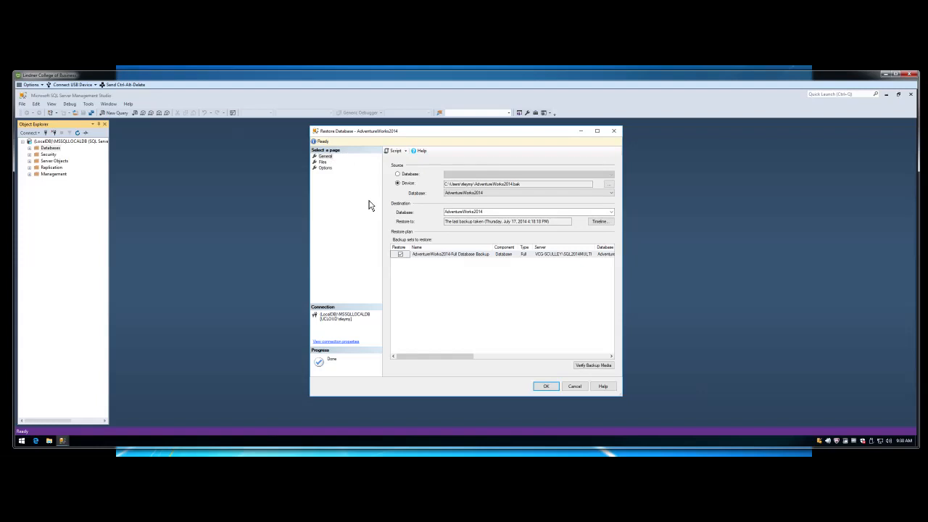
click(546, 389)
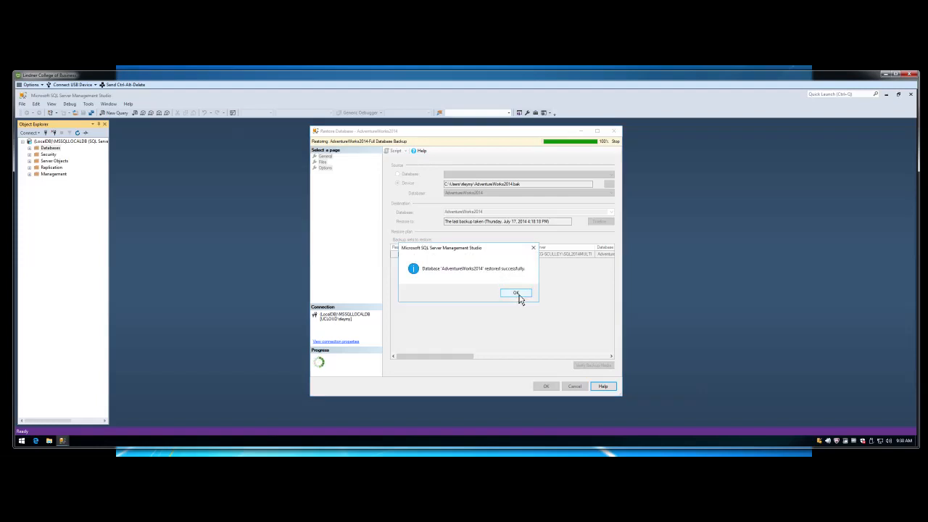
click(517, 295)
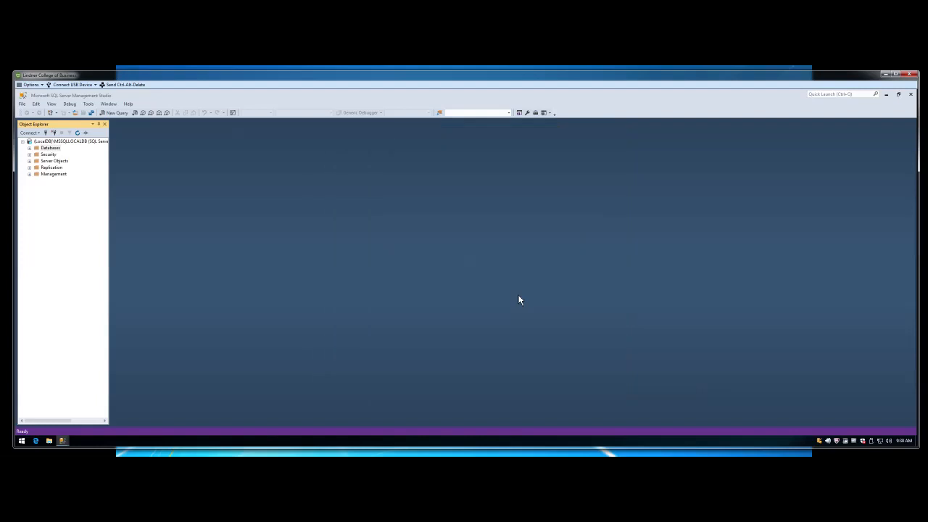
Expand the tables of the AdventureWorks2014 database and select the top 1000 rows of Person.Address.
click(29, 149)
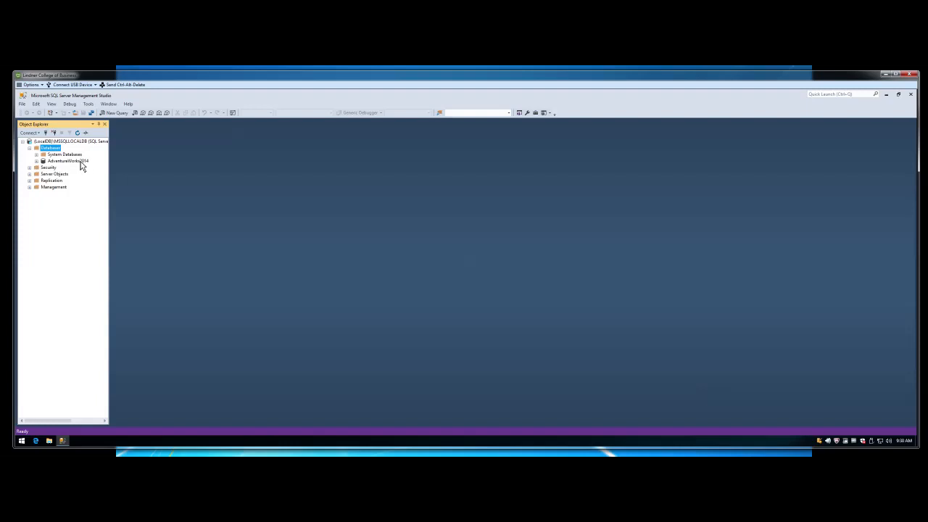
click(37, 161)
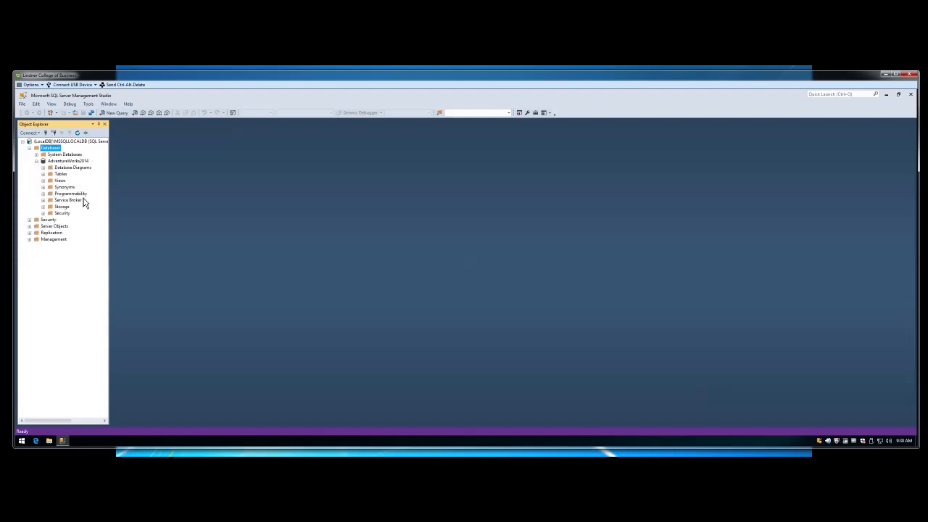
click(43, 174)
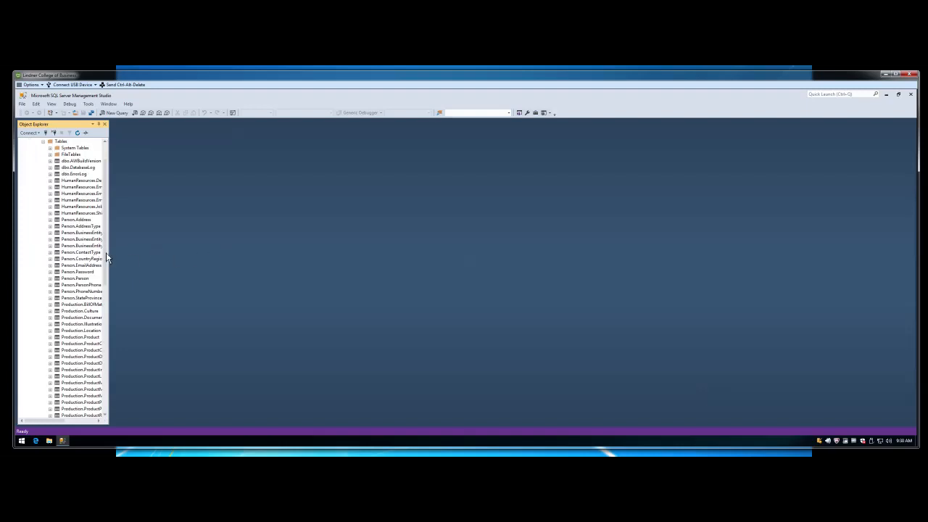
right_click(75, 219)
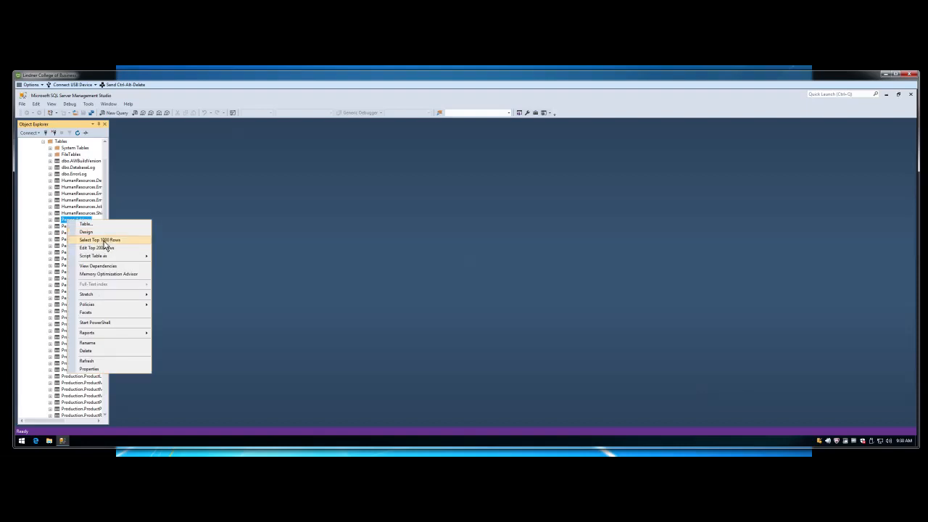
click(102, 240)
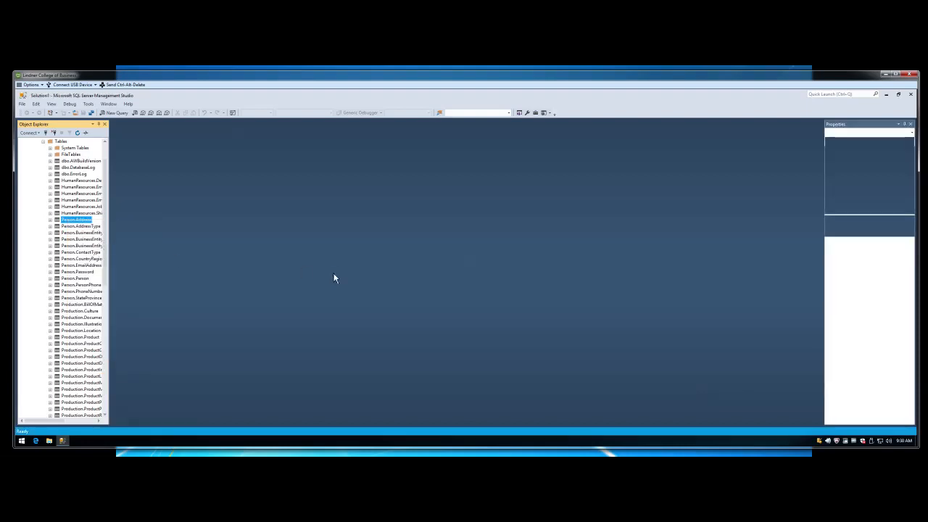